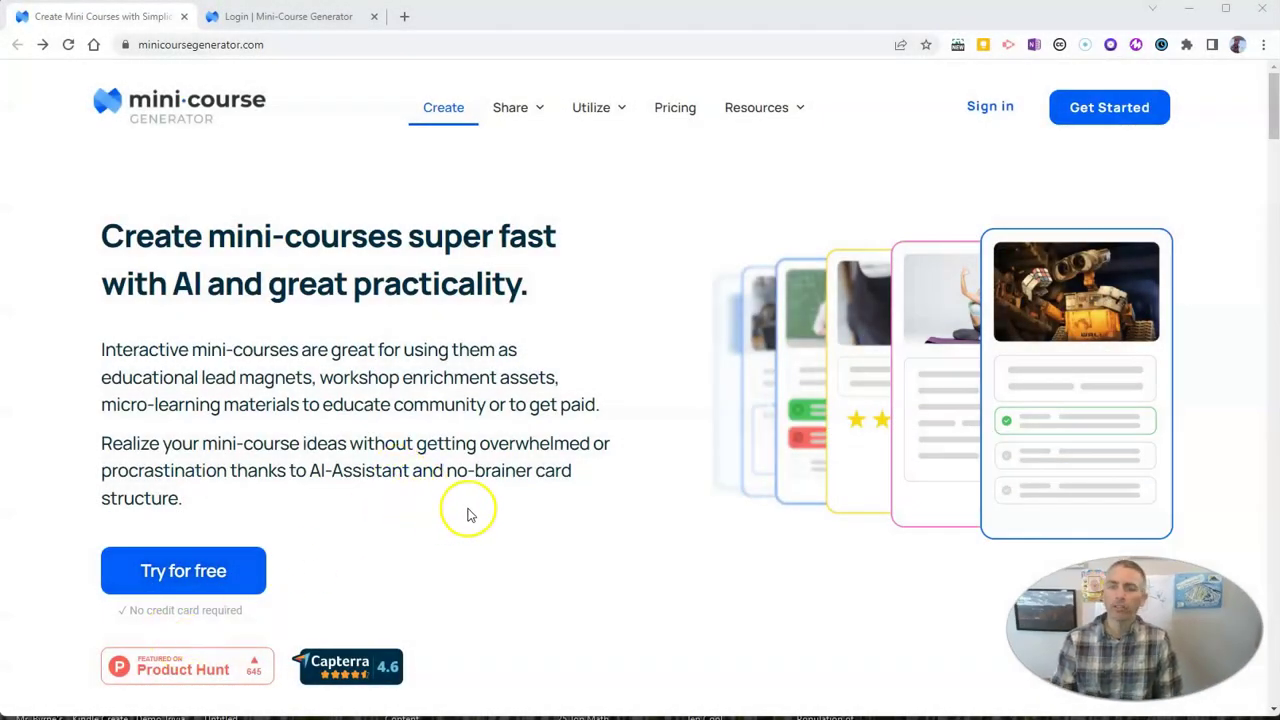
# Compare the pricing plans: Basic ($0), Starter ($9/month) and Premium ($29/month)
pyautogui.click(670, 120)
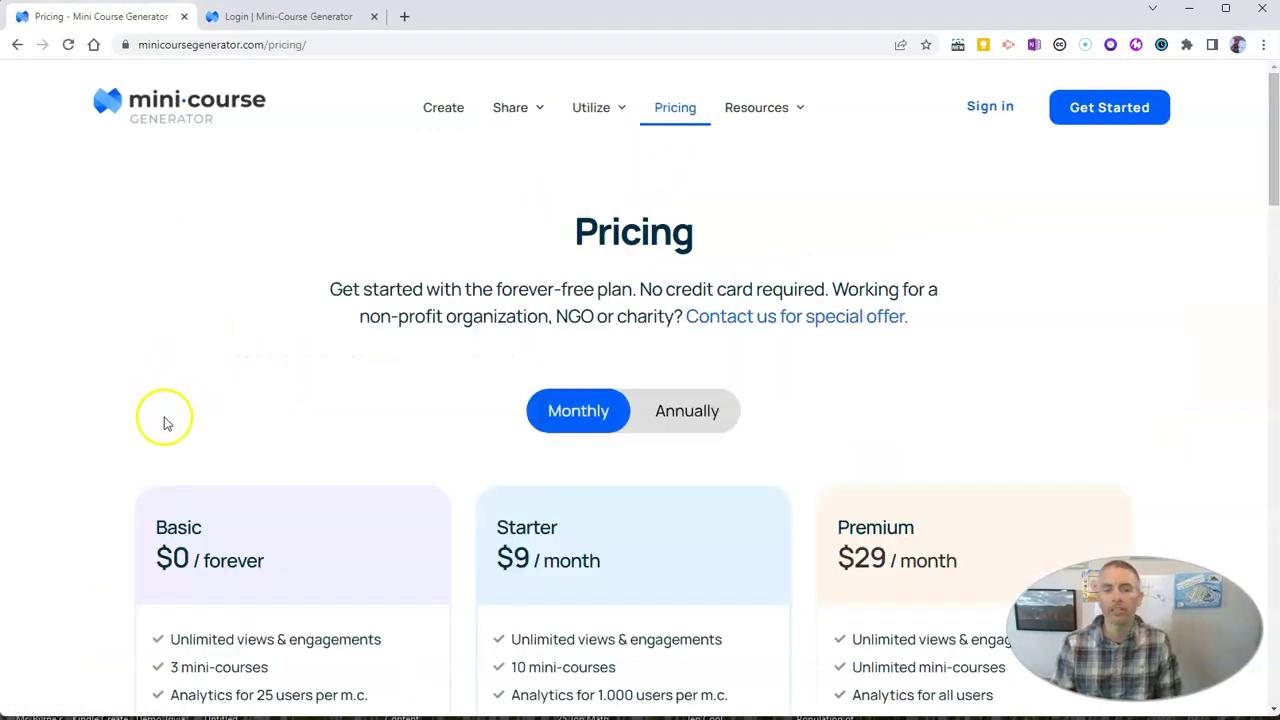
pyautogui.scroll(-1, 170, 450)
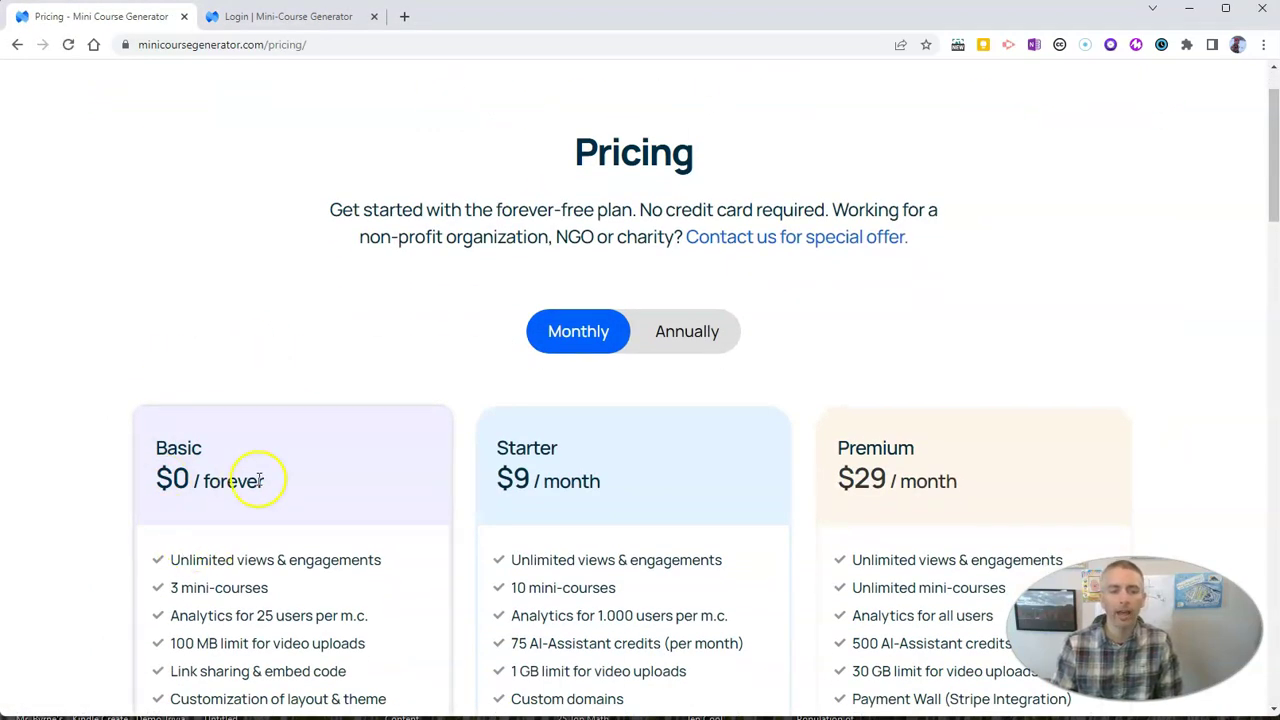
pyautogui.scroll(-1, 257, 480)
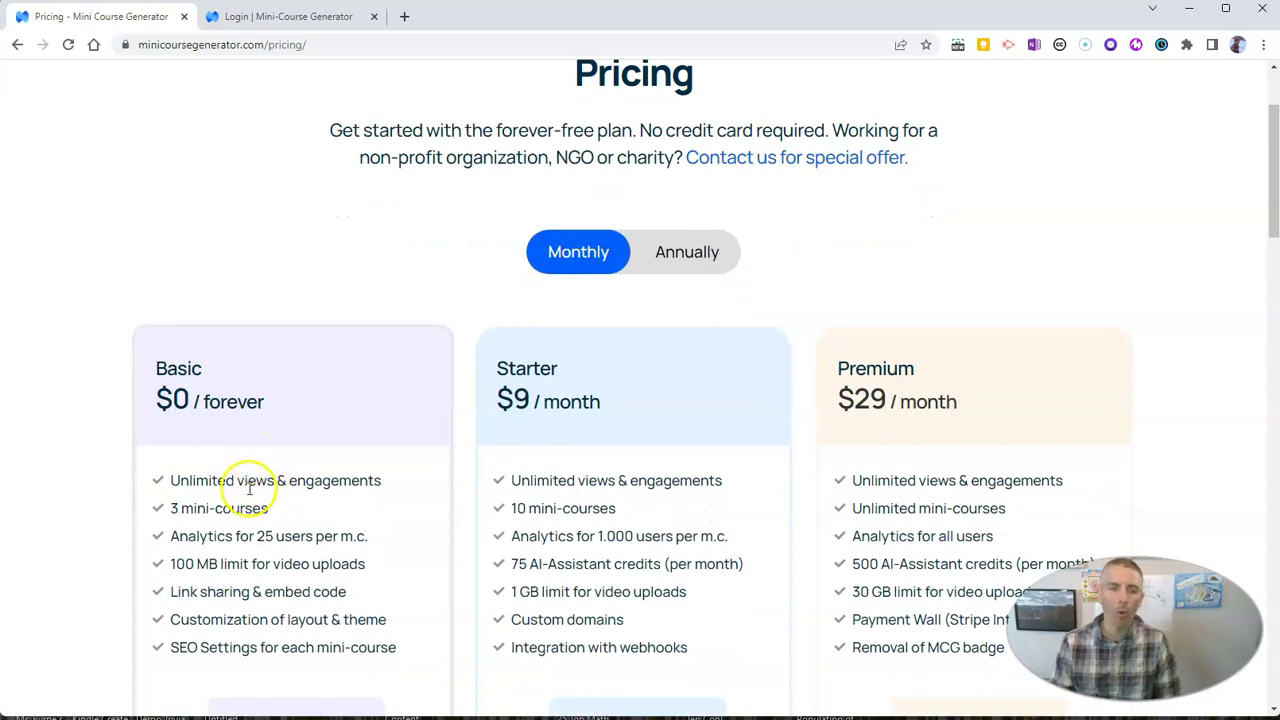
pyautogui.scroll(-2, 249, 488)
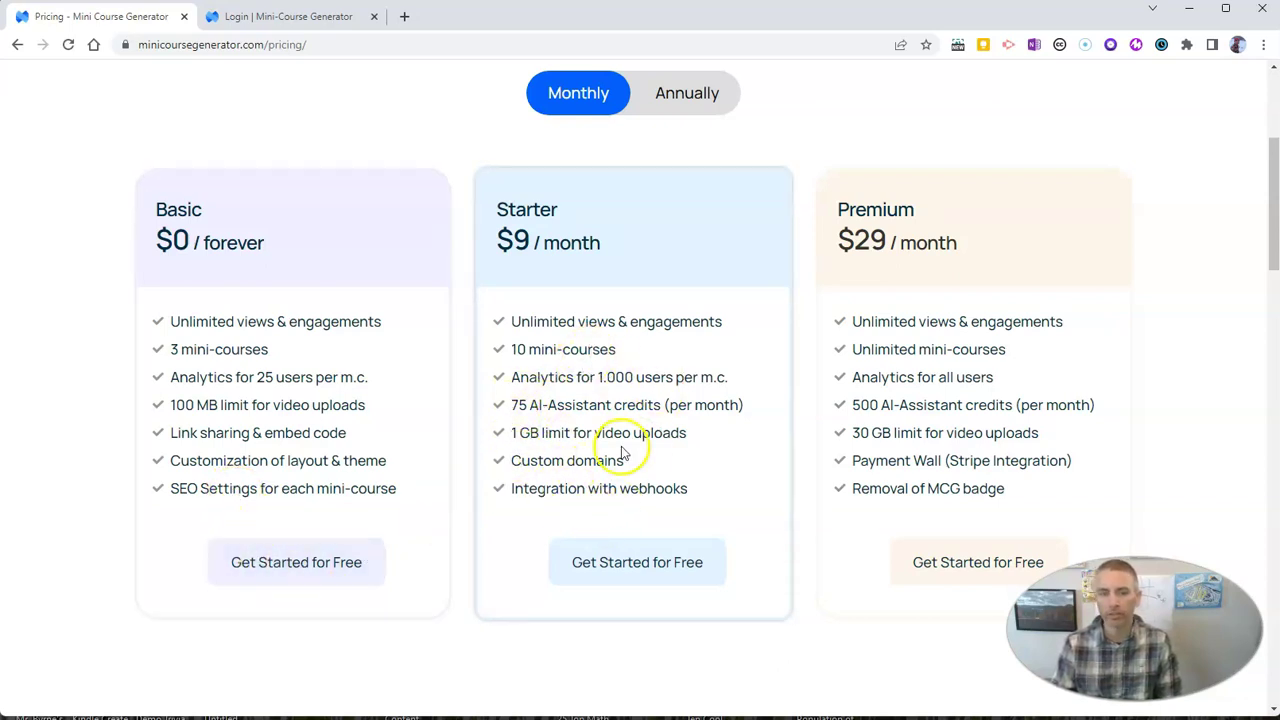
pyautogui.scroll(4, 277, 490)
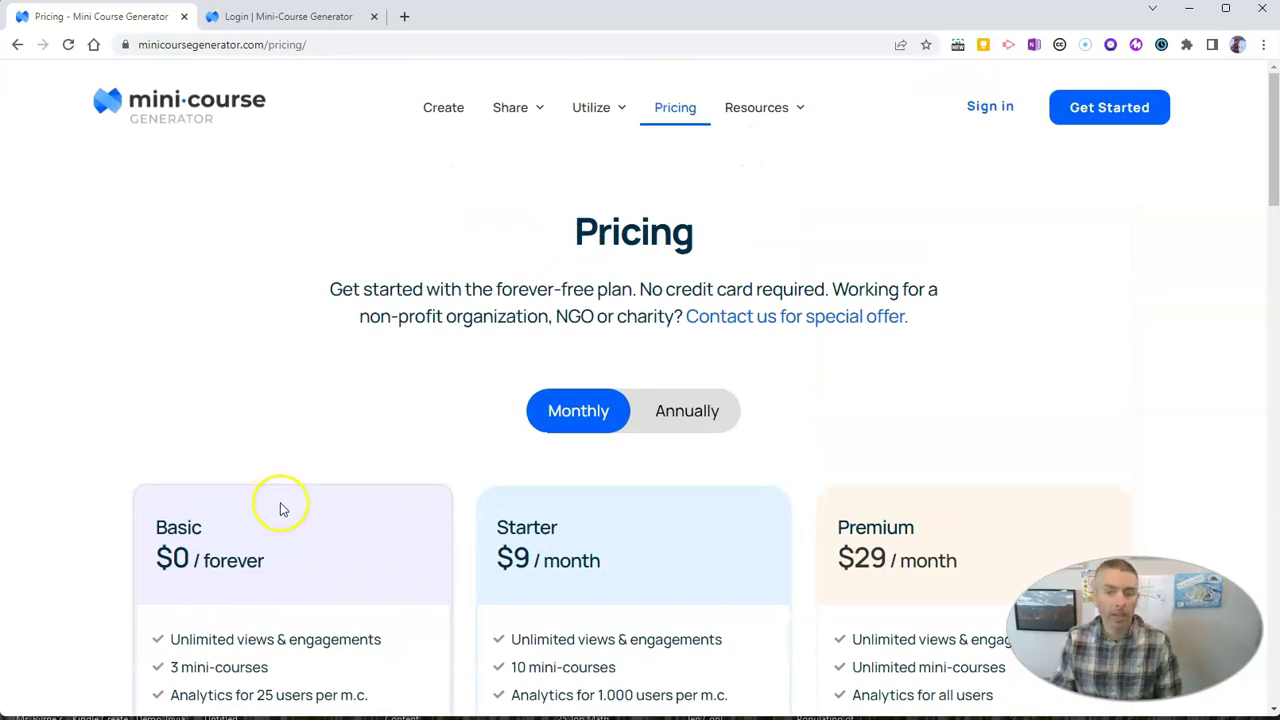
# Sign in with Google, choosing the account in the Google chooser
pyautogui.click(309, 17)
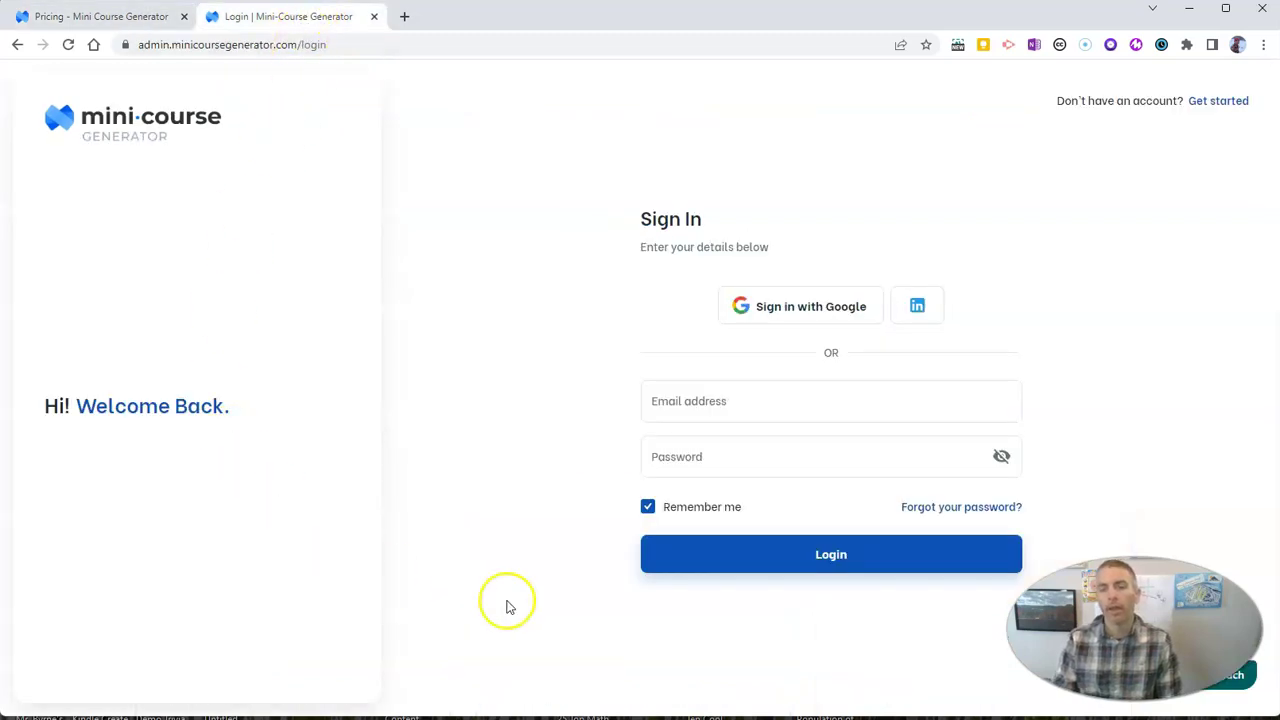
pyautogui.click(815, 311)
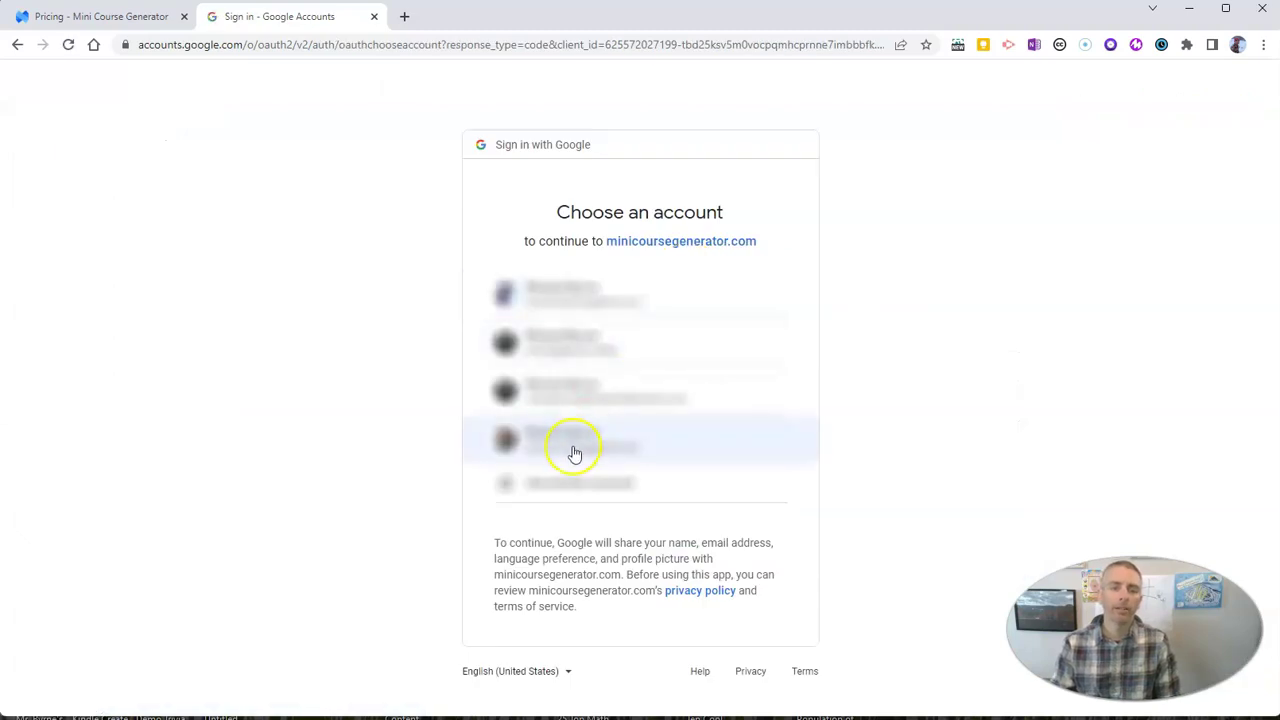
pyautogui.click(580, 436)
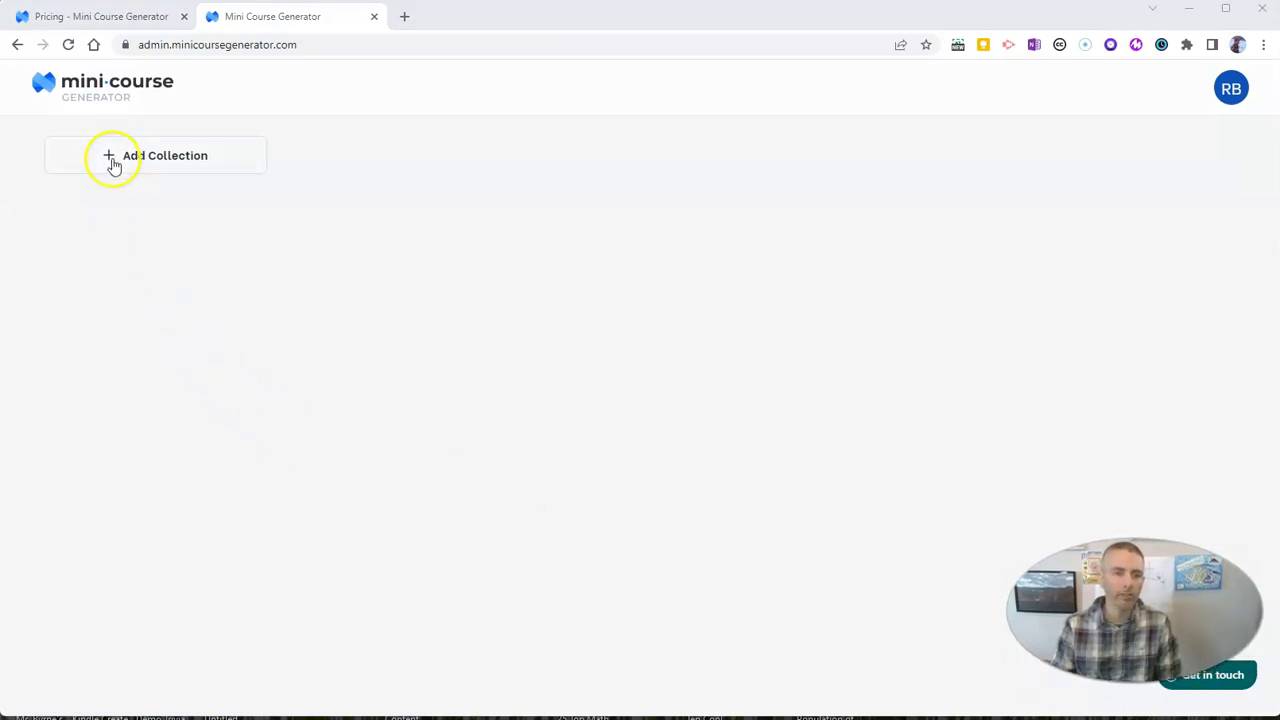
# Create a collection named 'Collection 1' and start a new mini-course in it
pyautogui.click(112, 157)
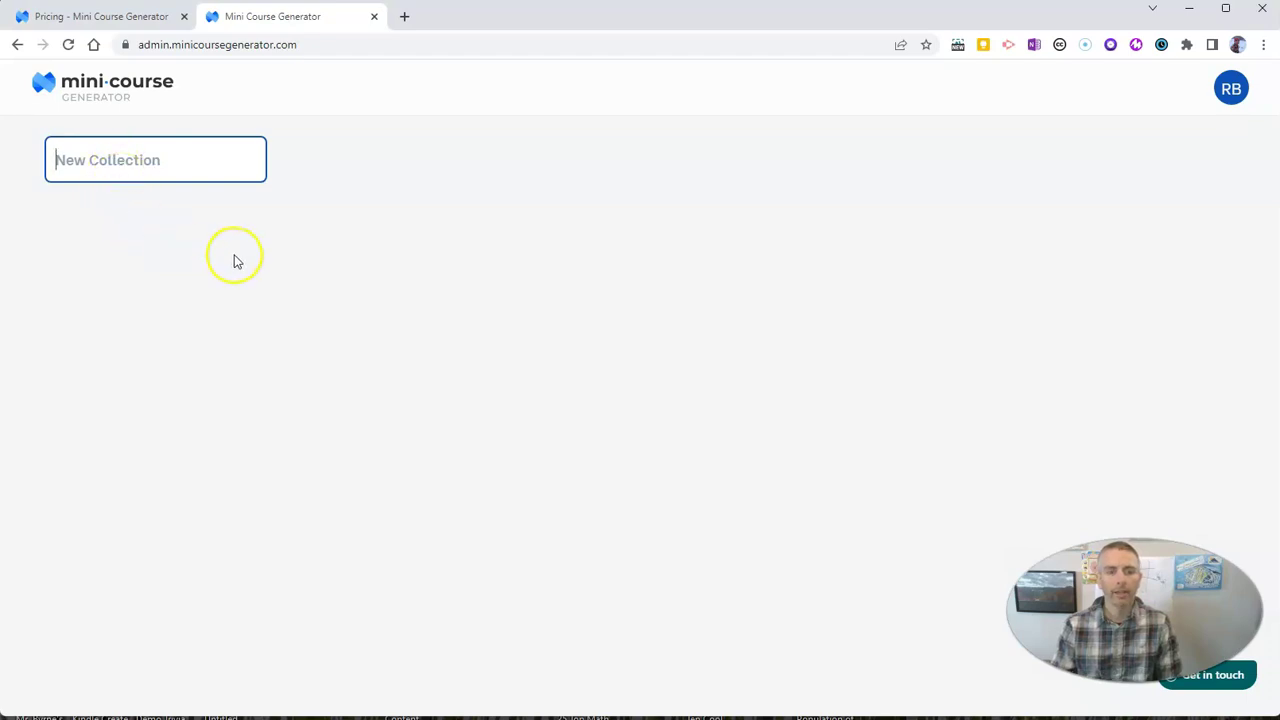
pyautogui.write('Collection 1')
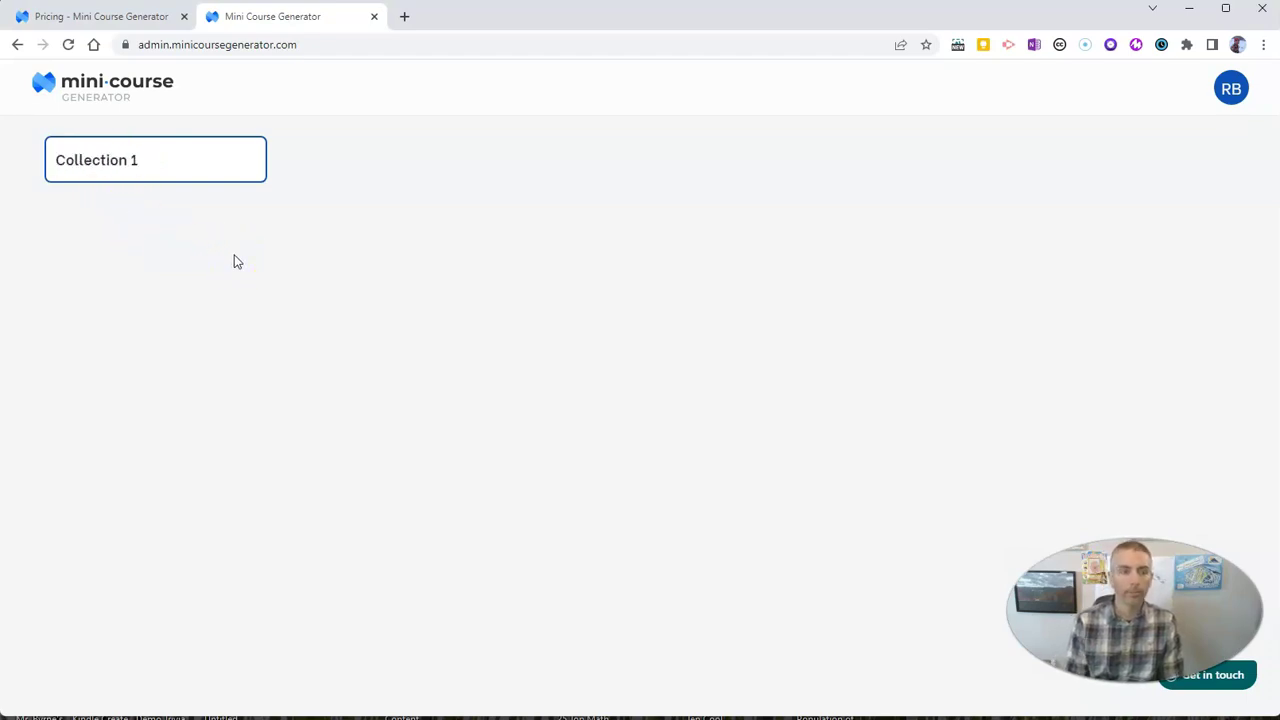
pyautogui.press('Return')
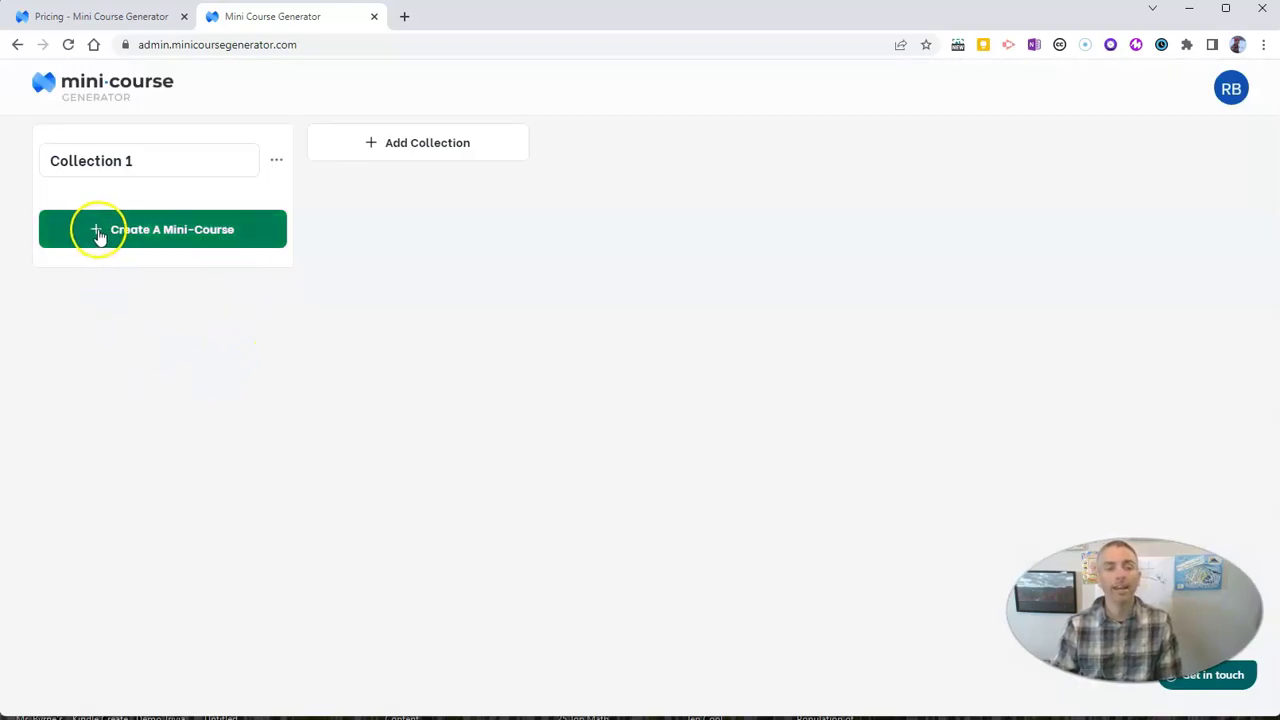
pyautogui.click(100, 232)
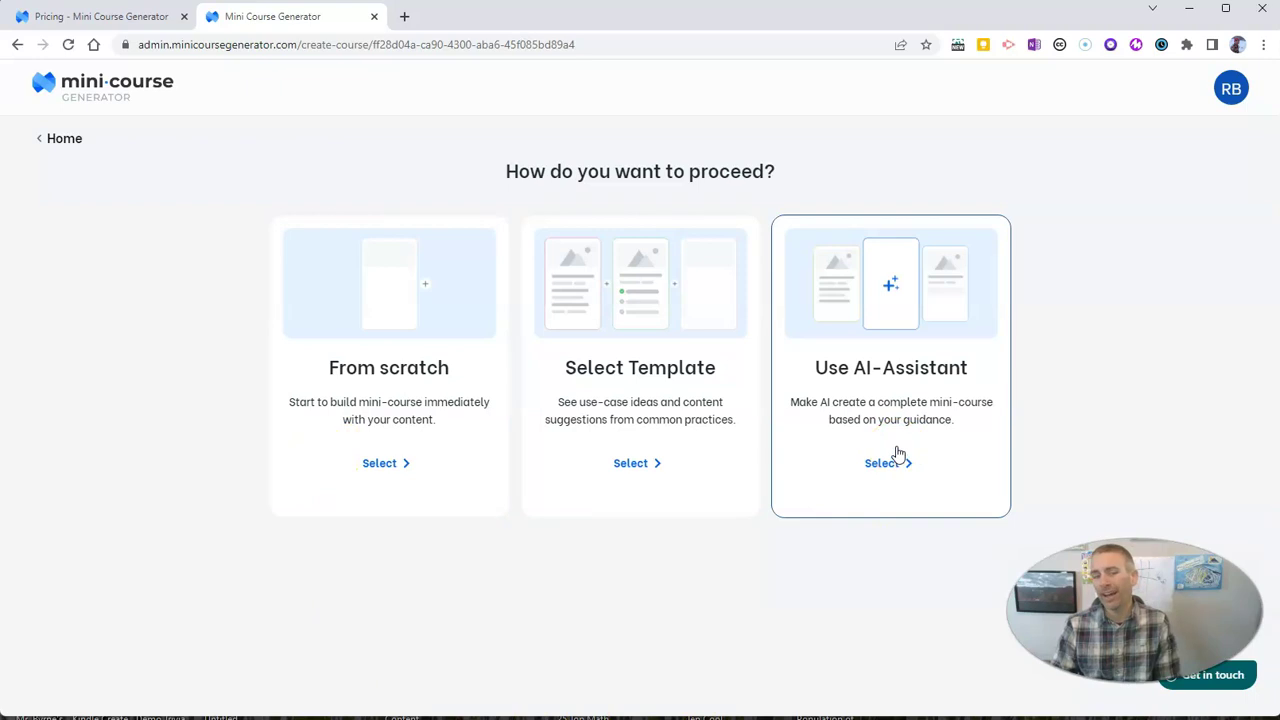
# Choose to build from a template and browse purposes like Warm up, Recap, Onboarding, Quiz and Survey
pyautogui.click(893, 462)
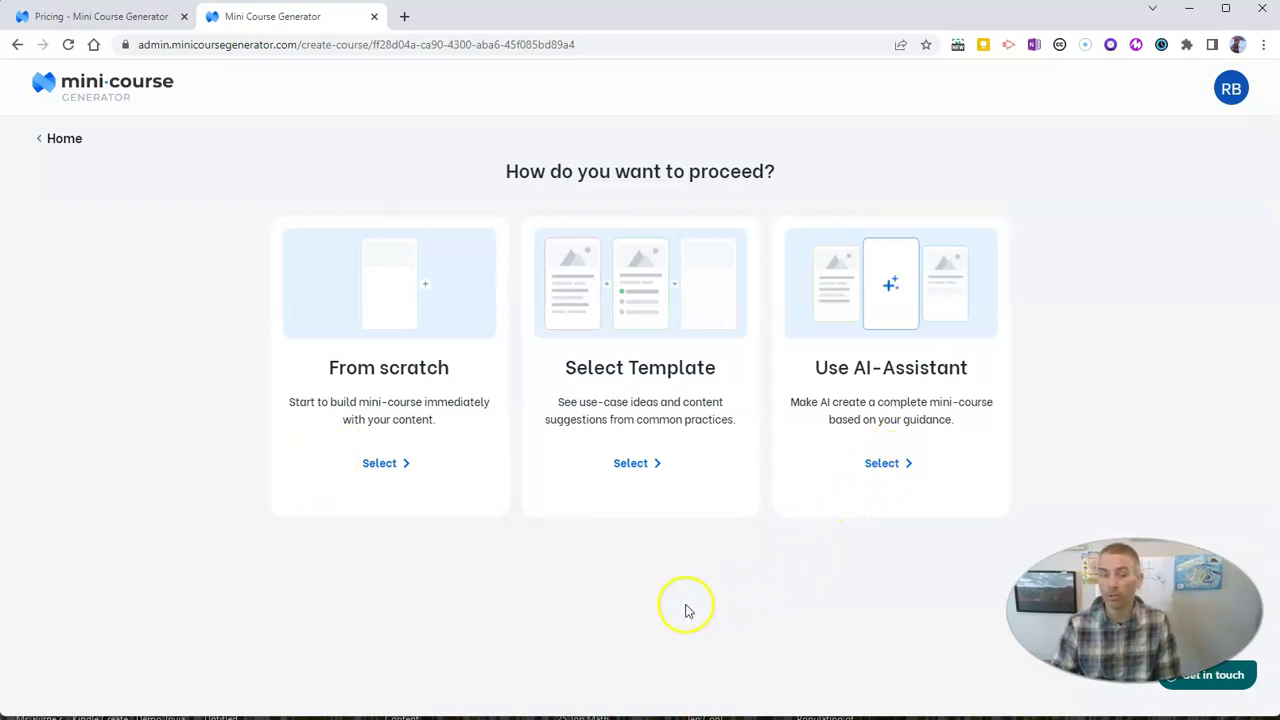
pyautogui.click(636, 460)
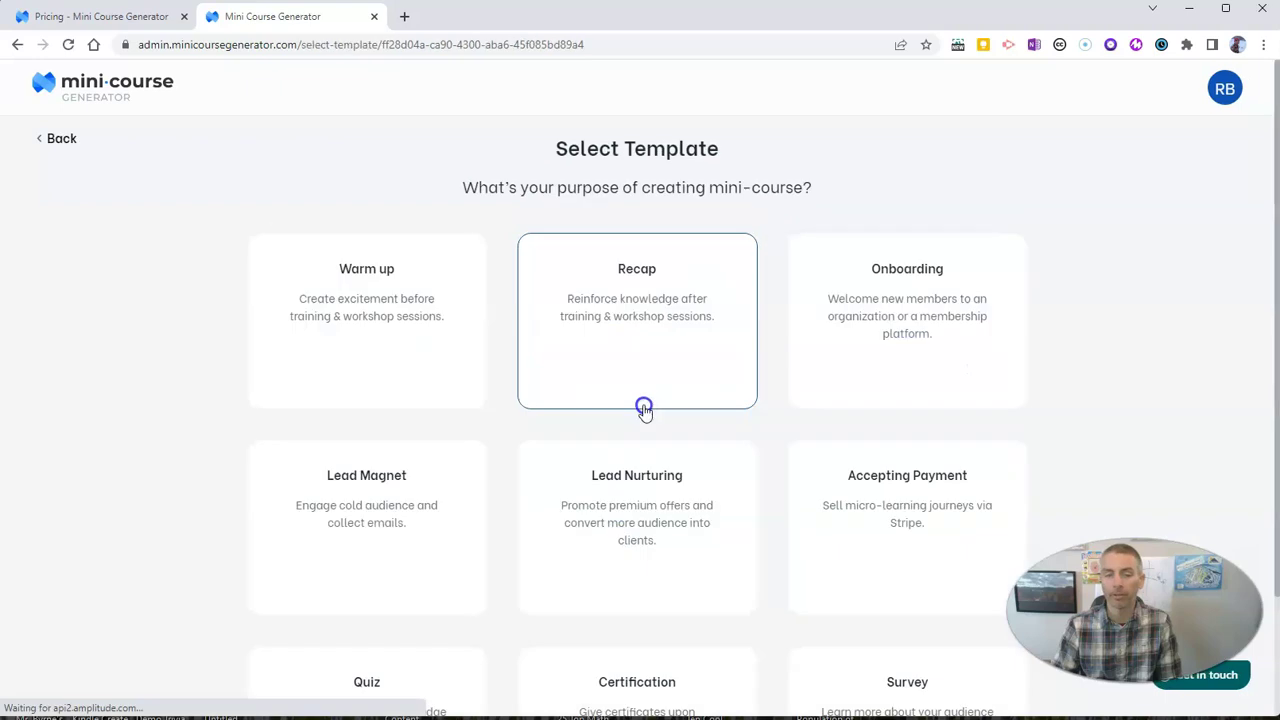
pyautogui.click(410, 425)
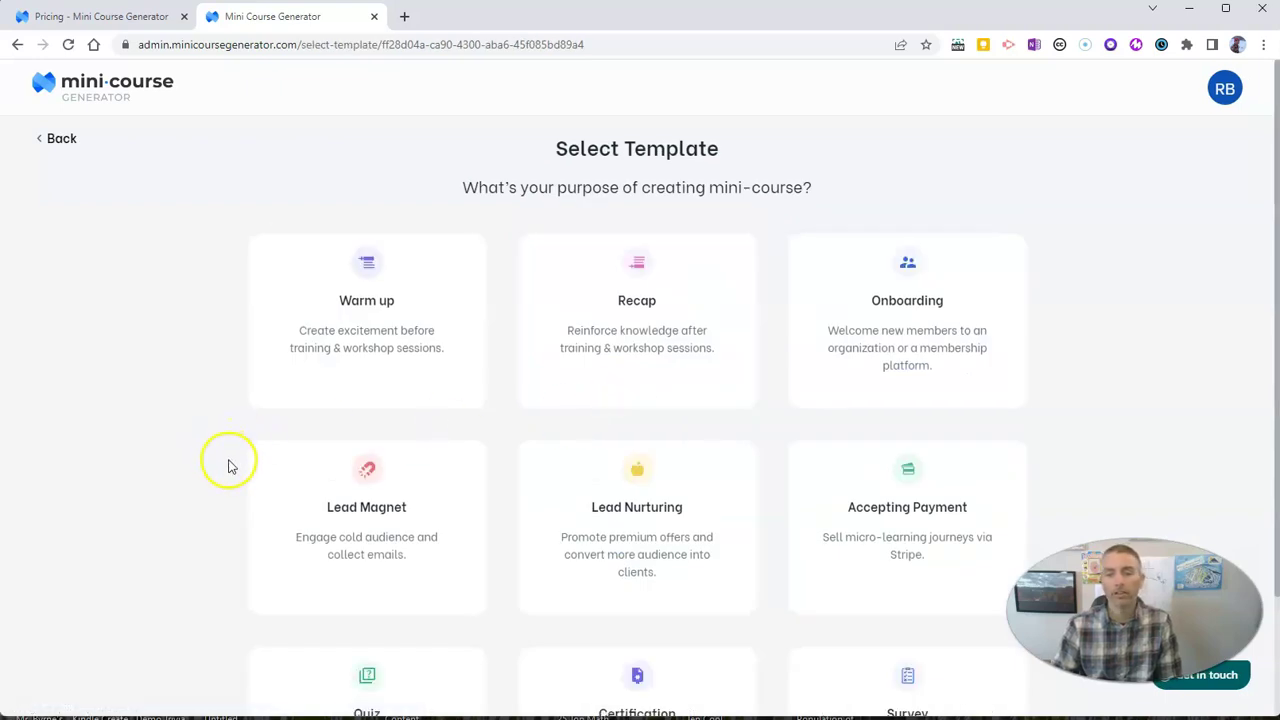
pyautogui.scroll(-1, 228, 463)
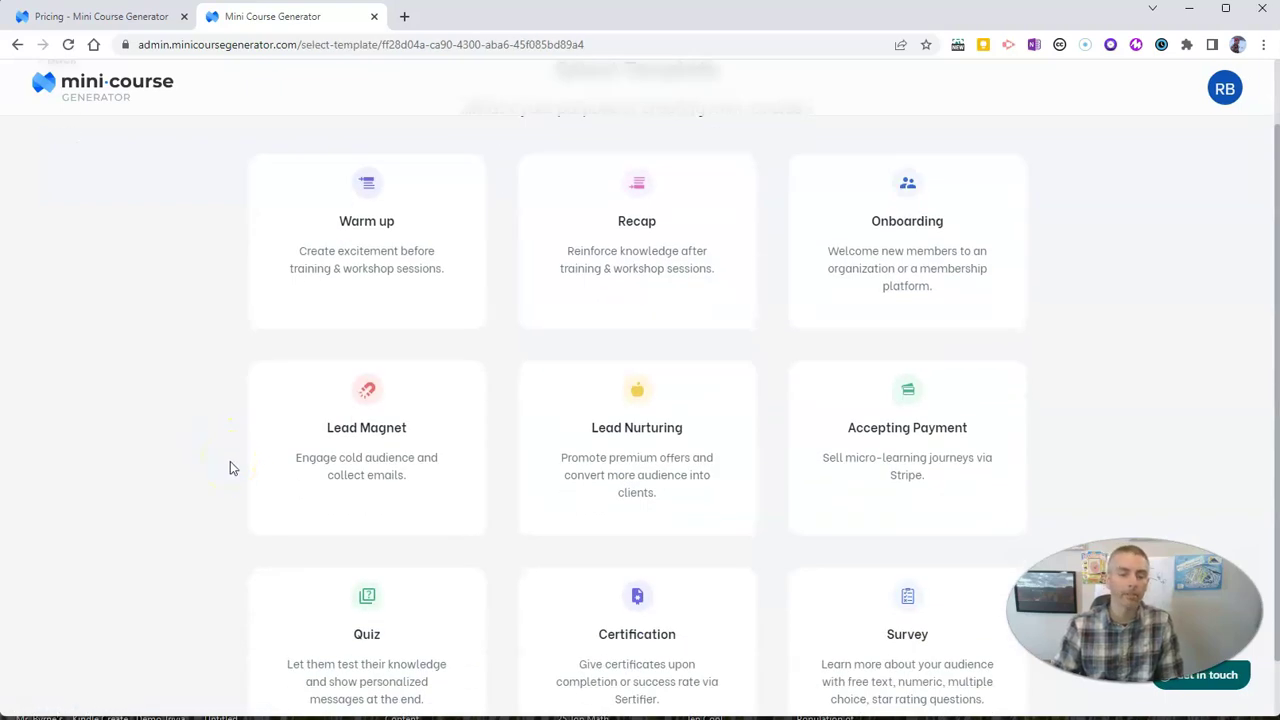
pyautogui.scroll(-1, 230, 465)
pyautogui.click(237, 513)
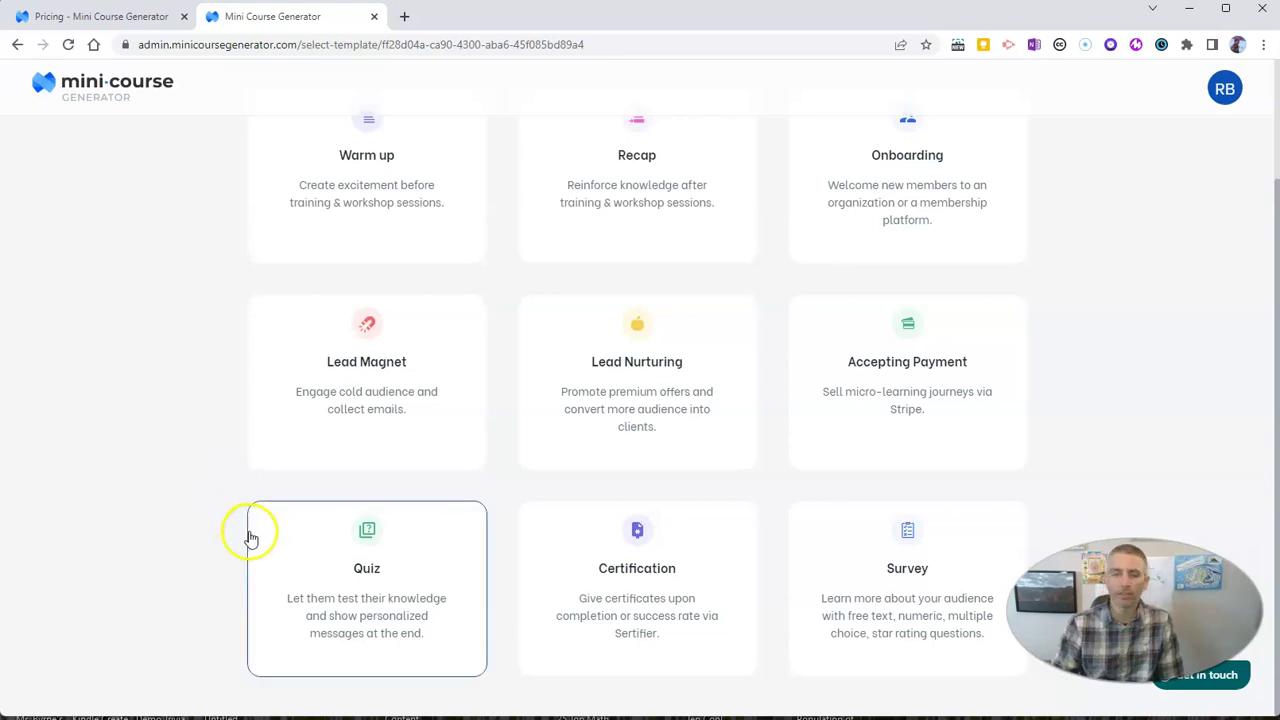
pyautogui.scroll(1, 183, 477)
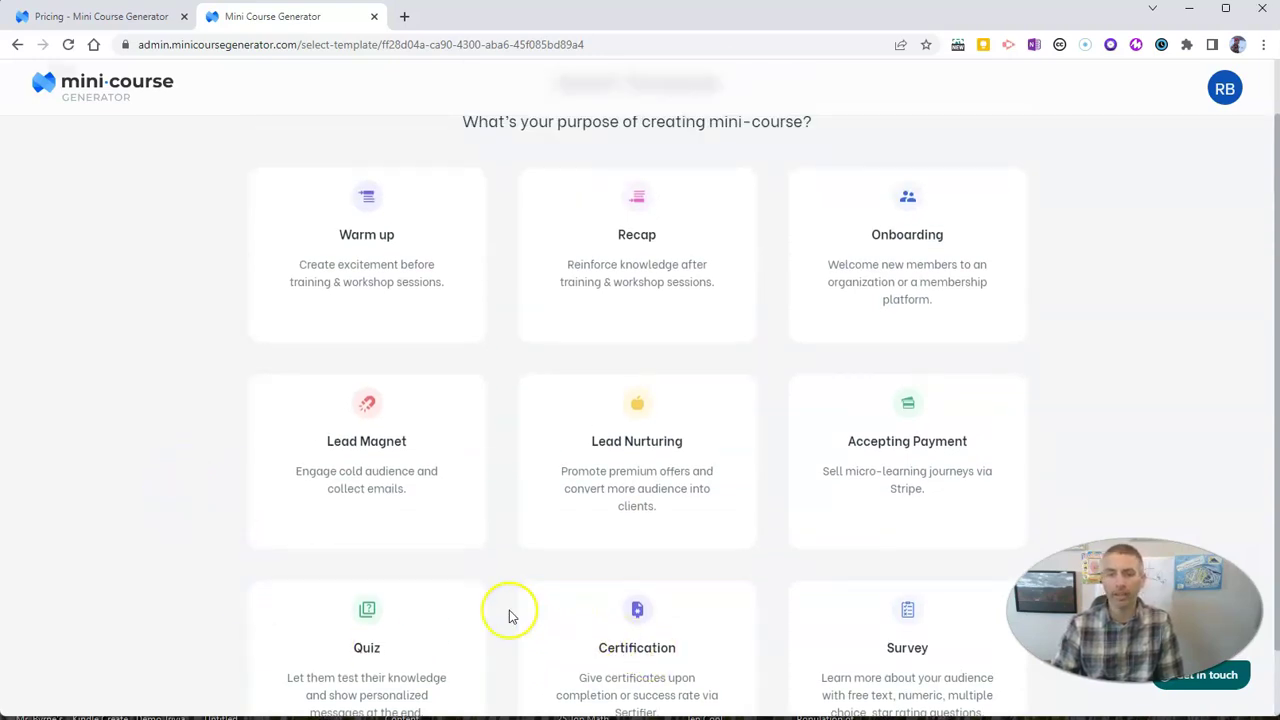
pyautogui.scroll(1, 218, 328)
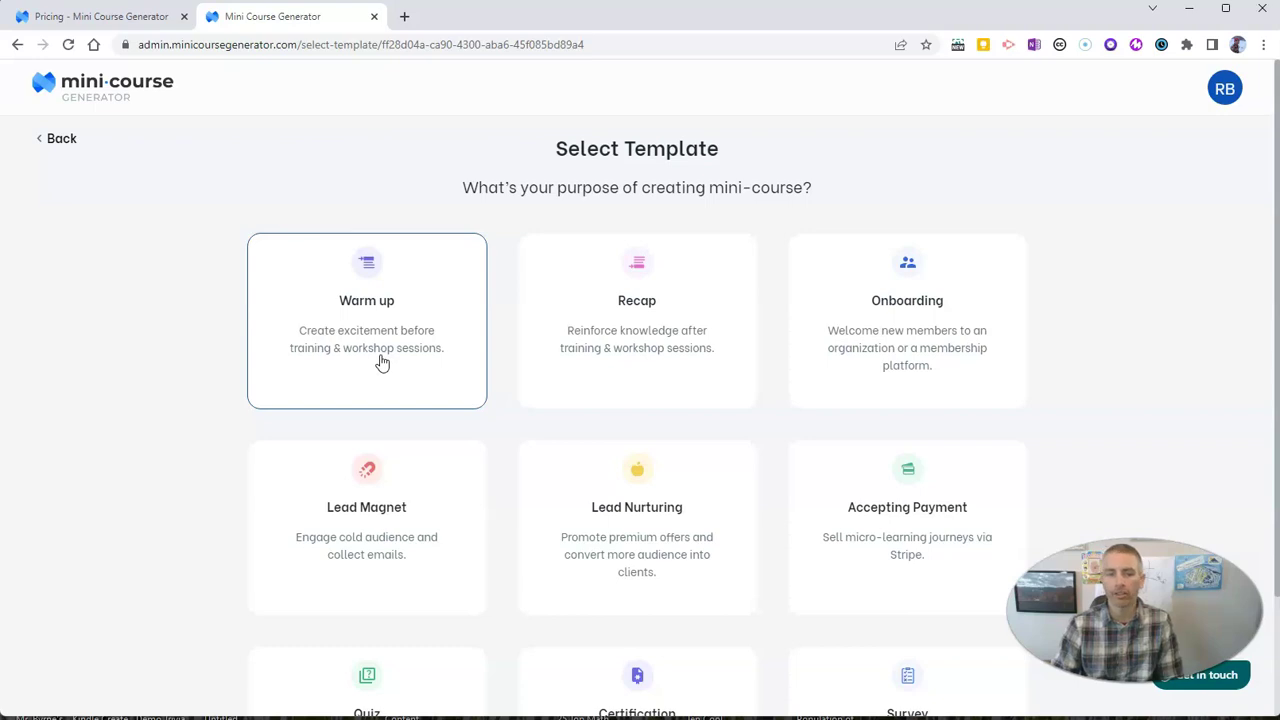
# Pick Warm up, preview the Warm-up before Wellbeing Sessions template's cards, and use that template
pyautogui.click(381, 362)
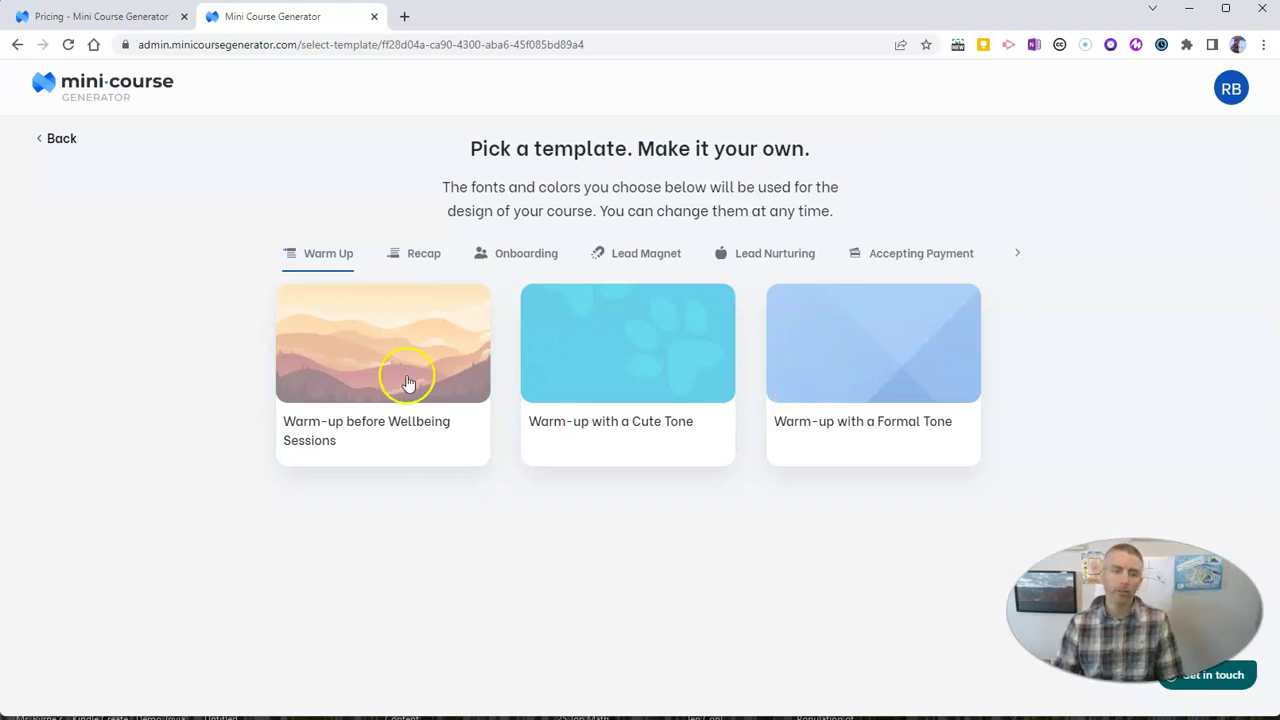
pyautogui.click(408, 379)
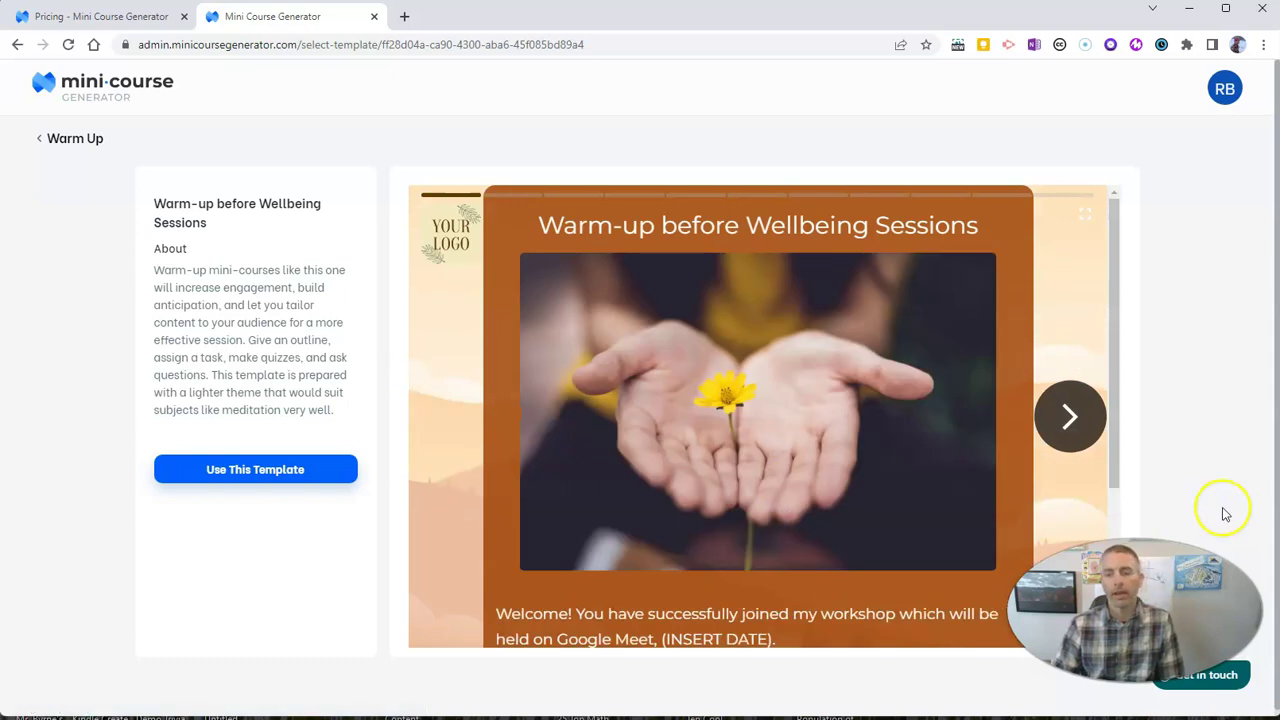
pyautogui.click(1072, 428)
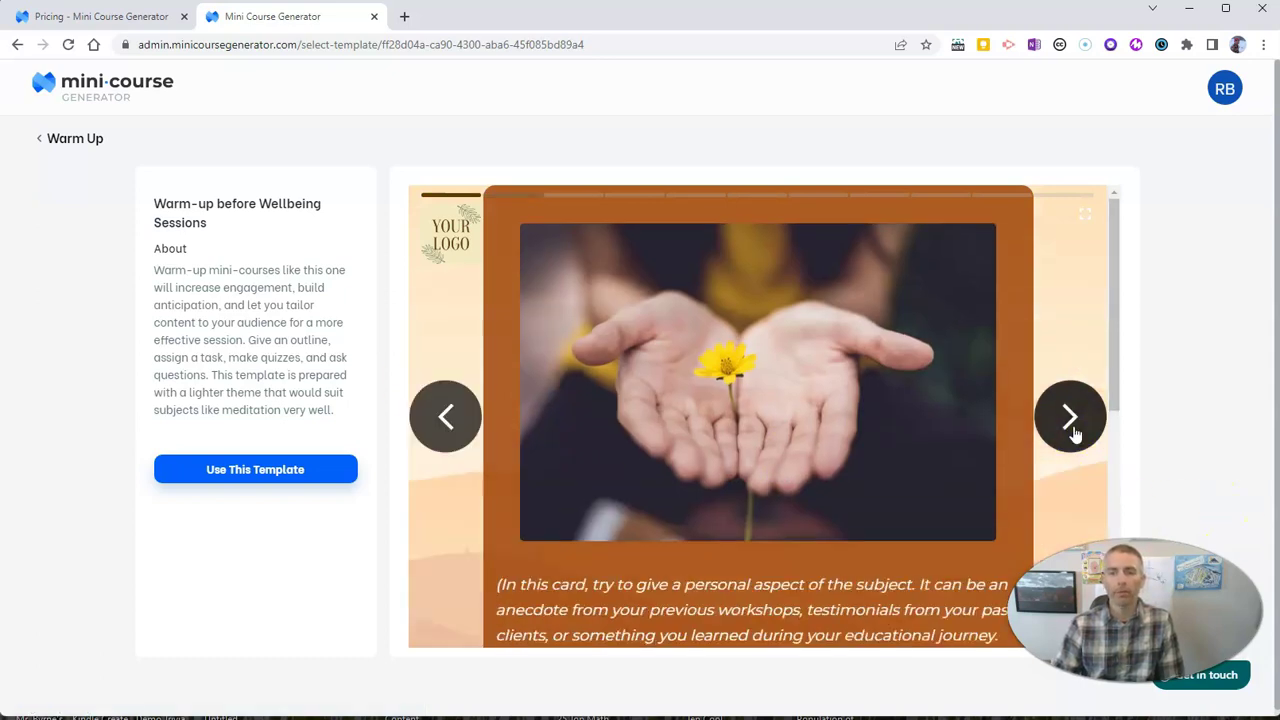
pyautogui.click(1068, 430)
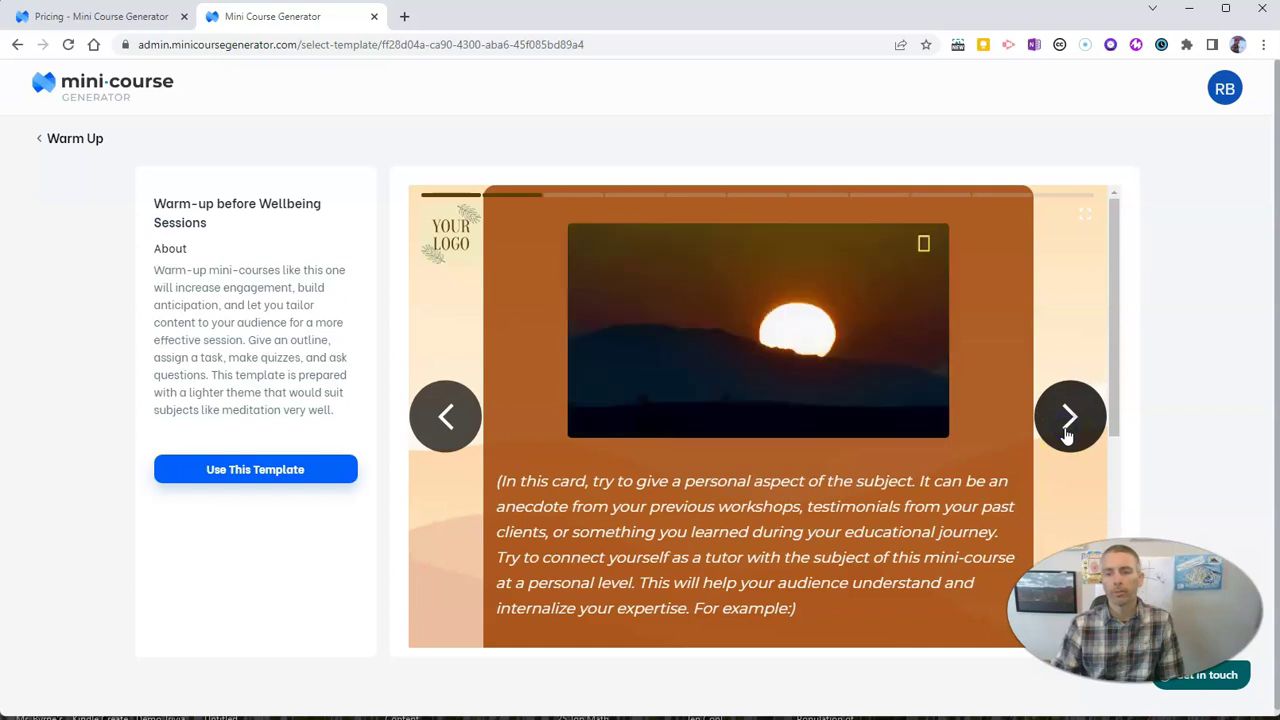
pyautogui.click(455, 428)
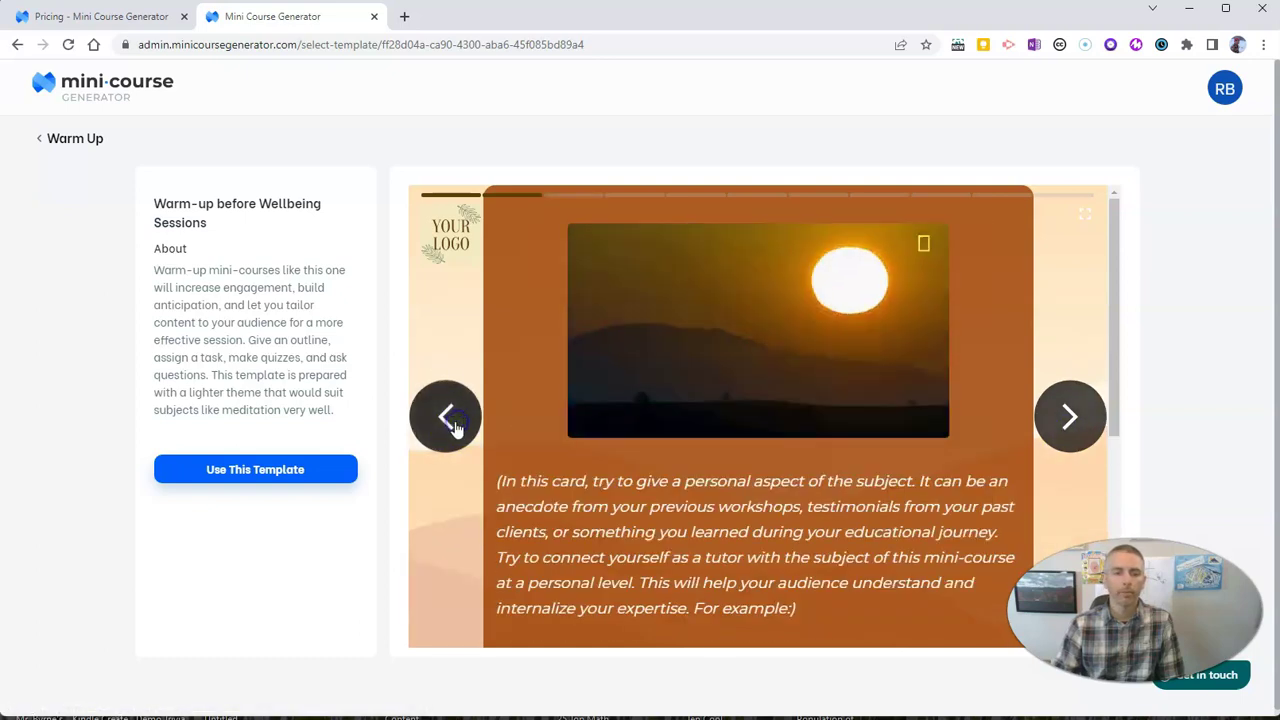
pyautogui.click(455, 428)
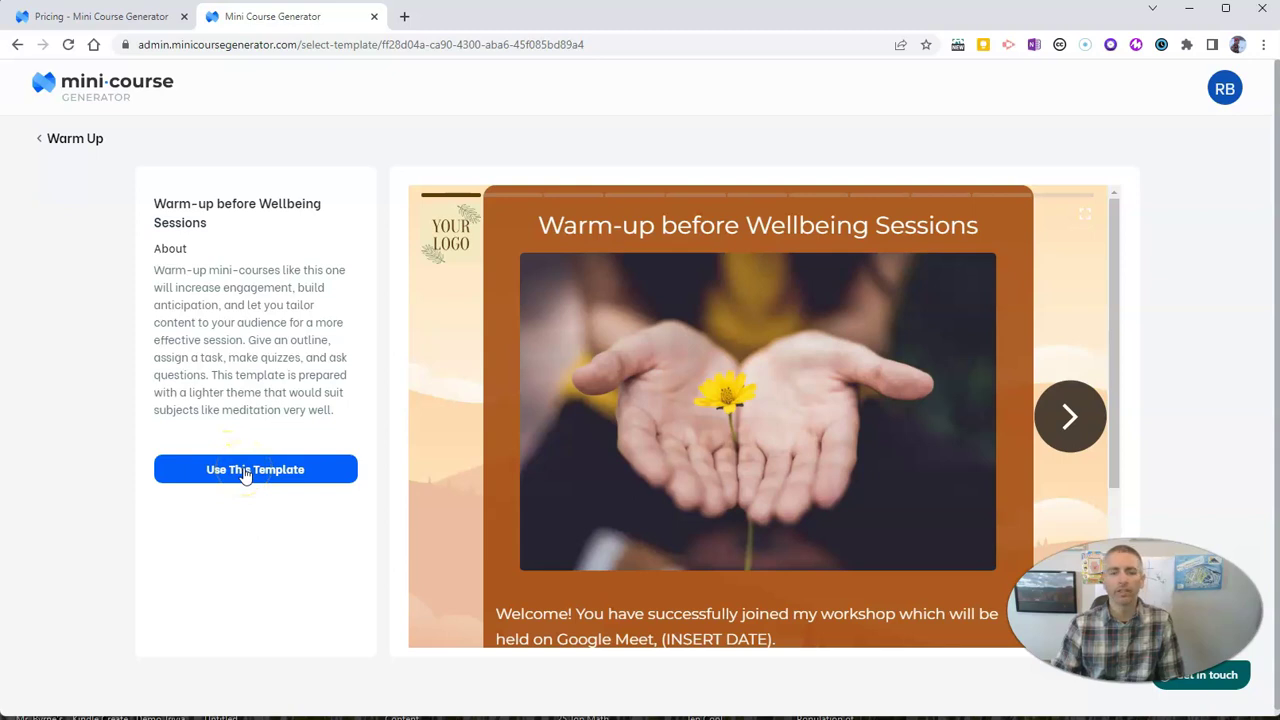
pyautogui.click(245, 472)
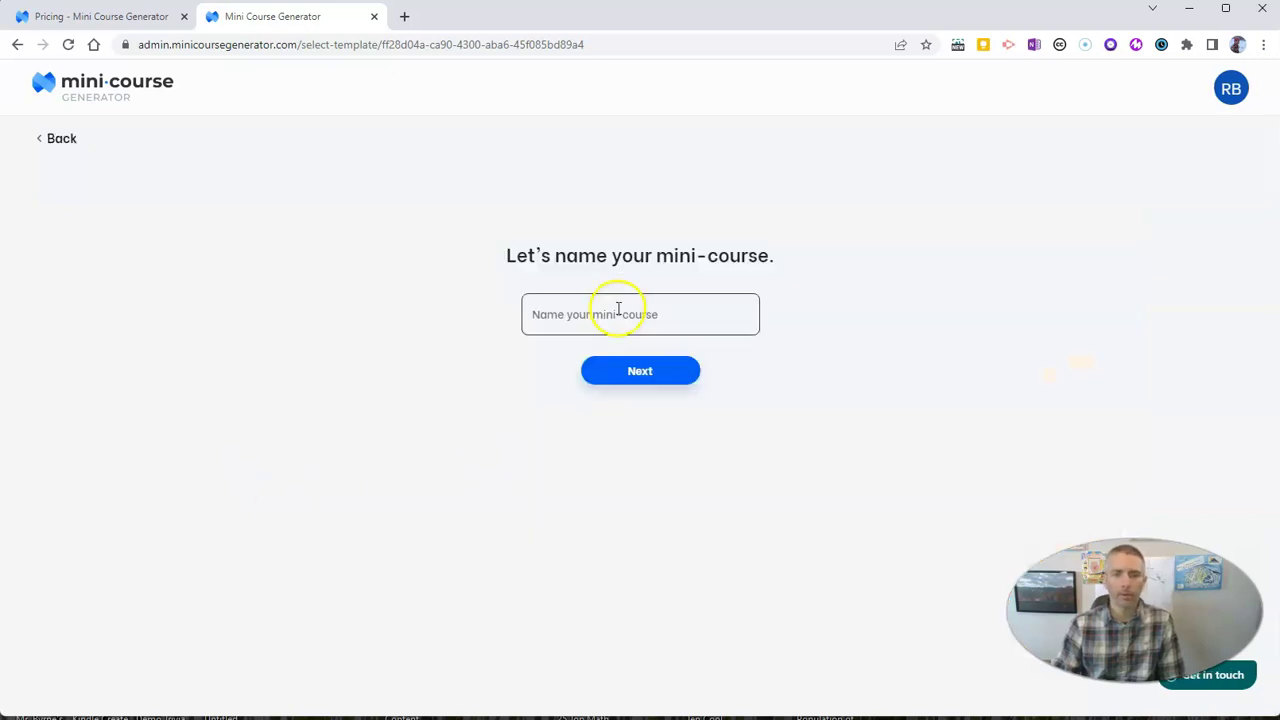
# Name the course 'Using Tech to Bring Fun to Your Classroom' and create it
pyautogui.click(617, 315)
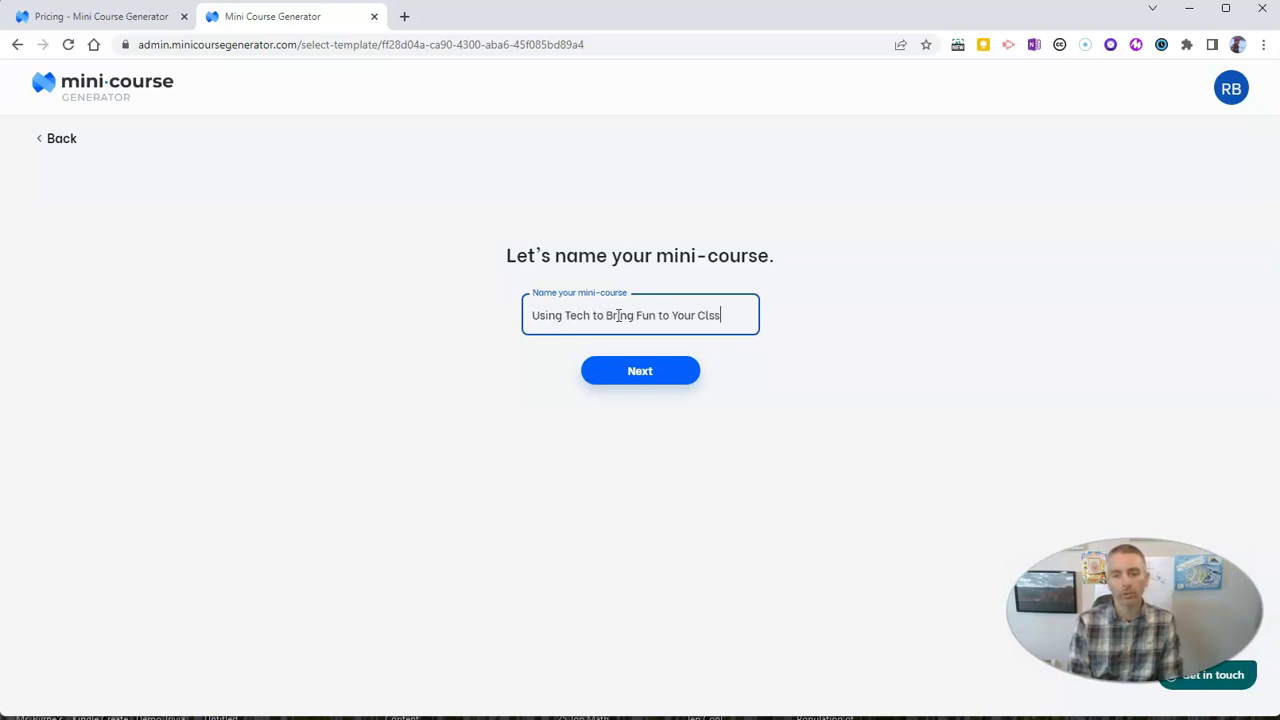
pyautogui.write('room')
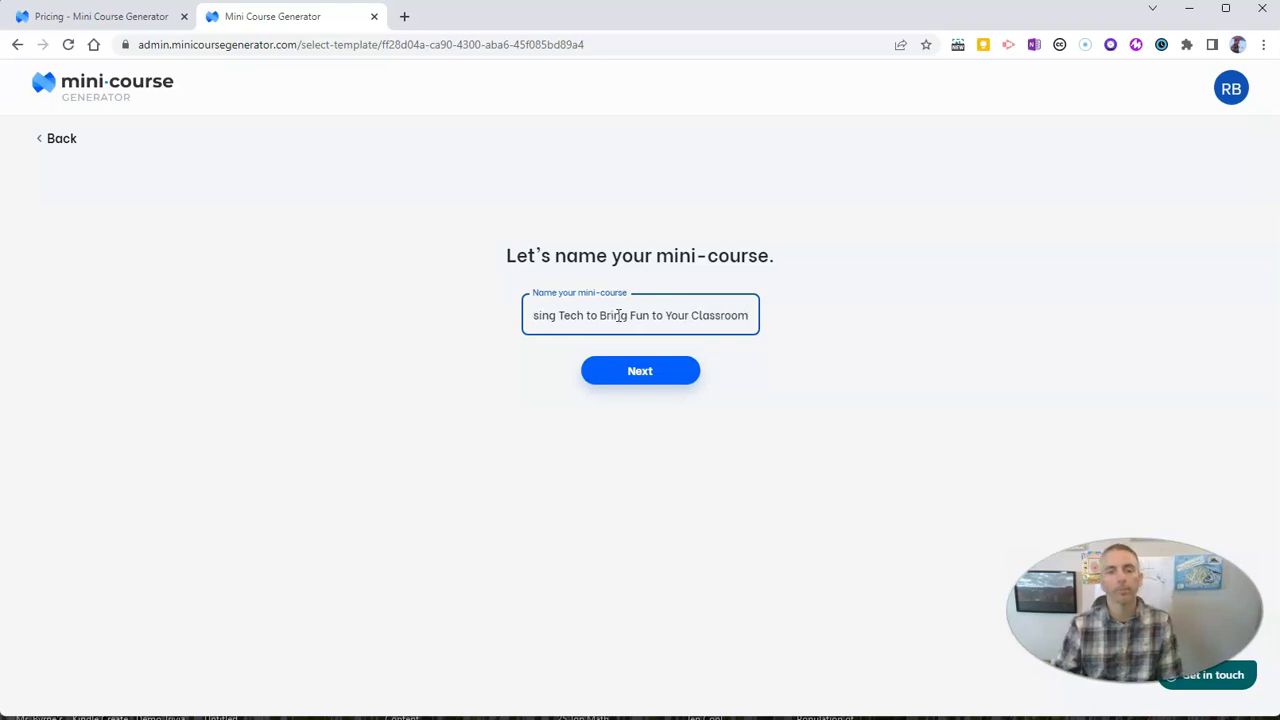
pyautogui.click(634, 370)
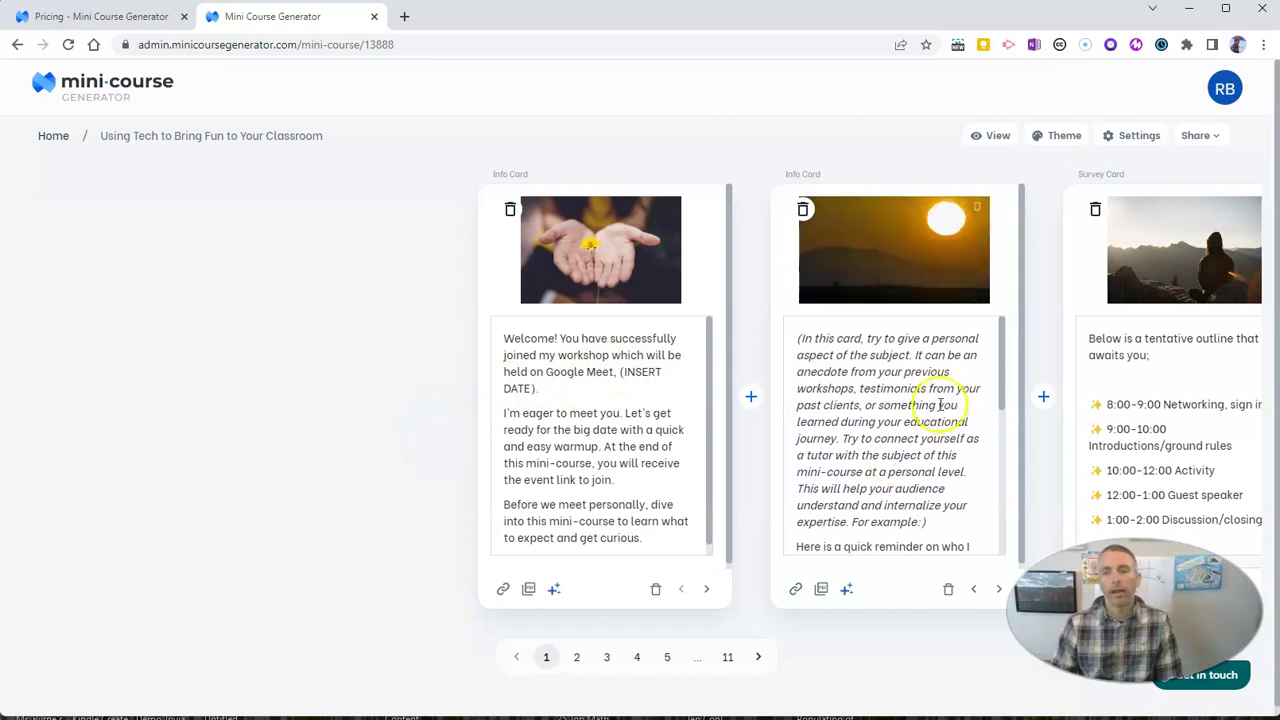
# Choose the Landscape theme preset with its hot-air balloon background and apply it to the course
pyautogui.click(1061, 140)
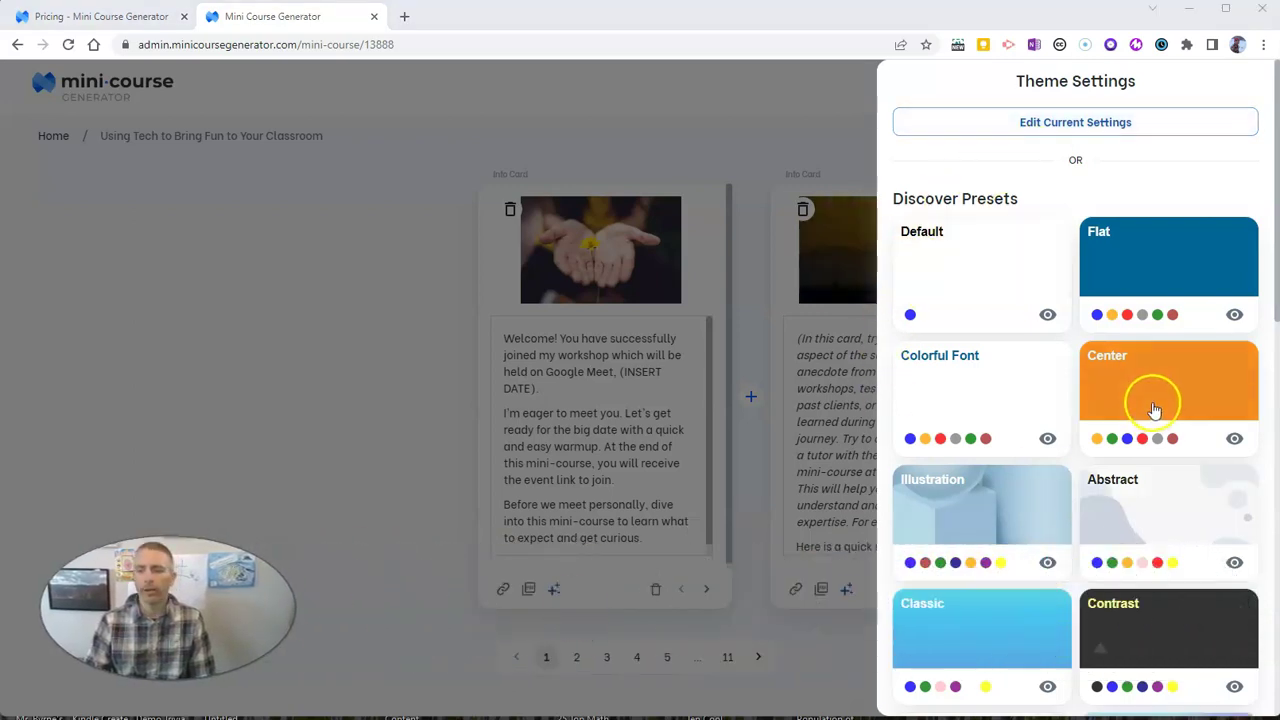
pyautogui.scroll(-1, 1110, 567)
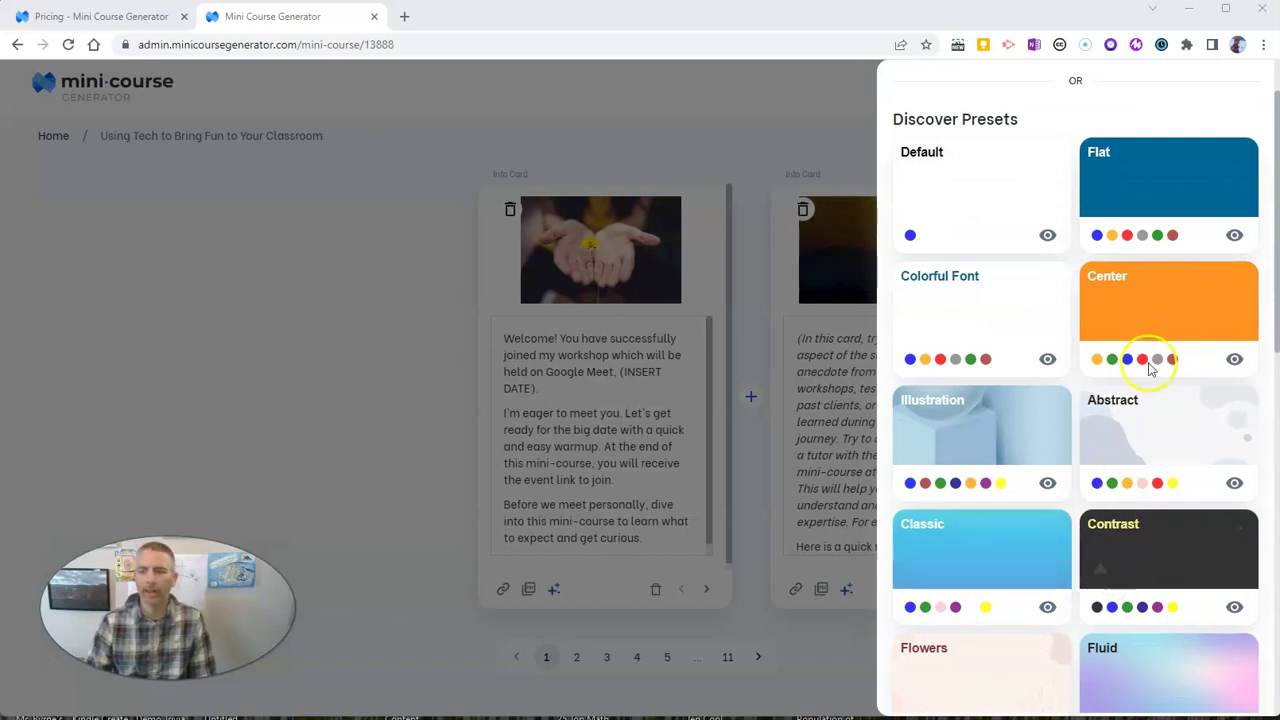
pyautogui.scroll(1, 1012, 296)
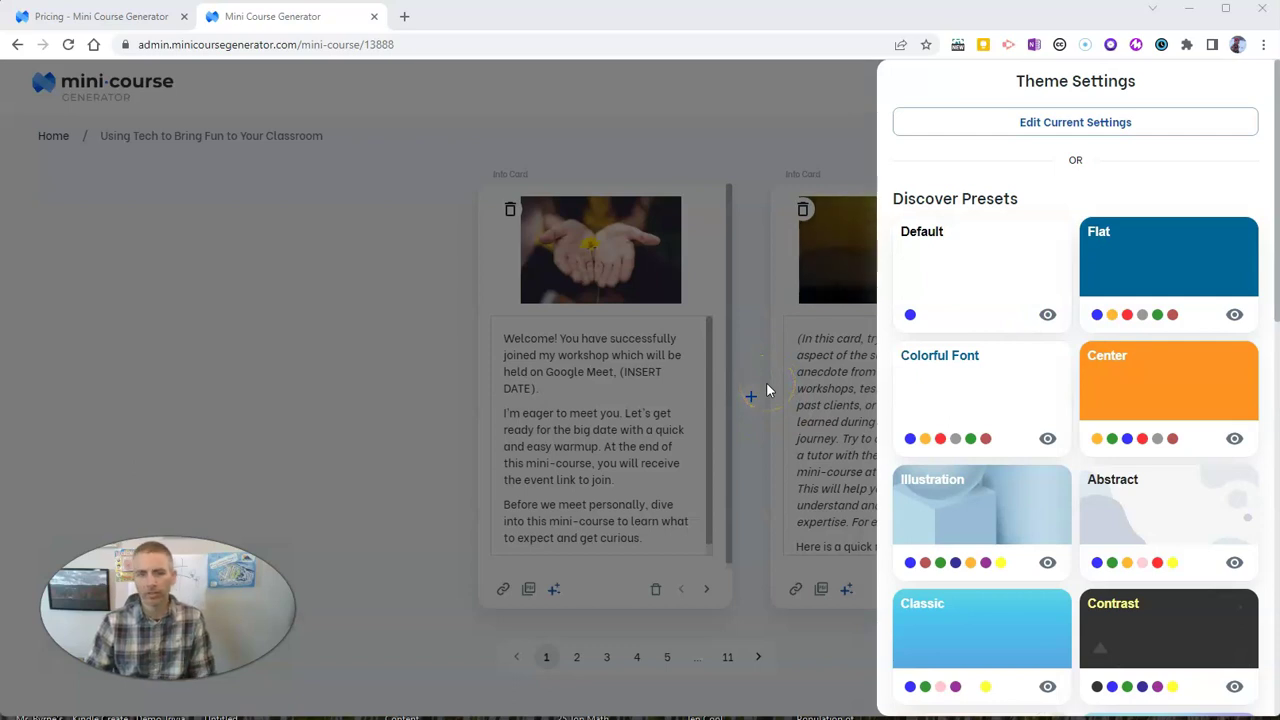
pyautogui.scroll(-5, 1157, 486)
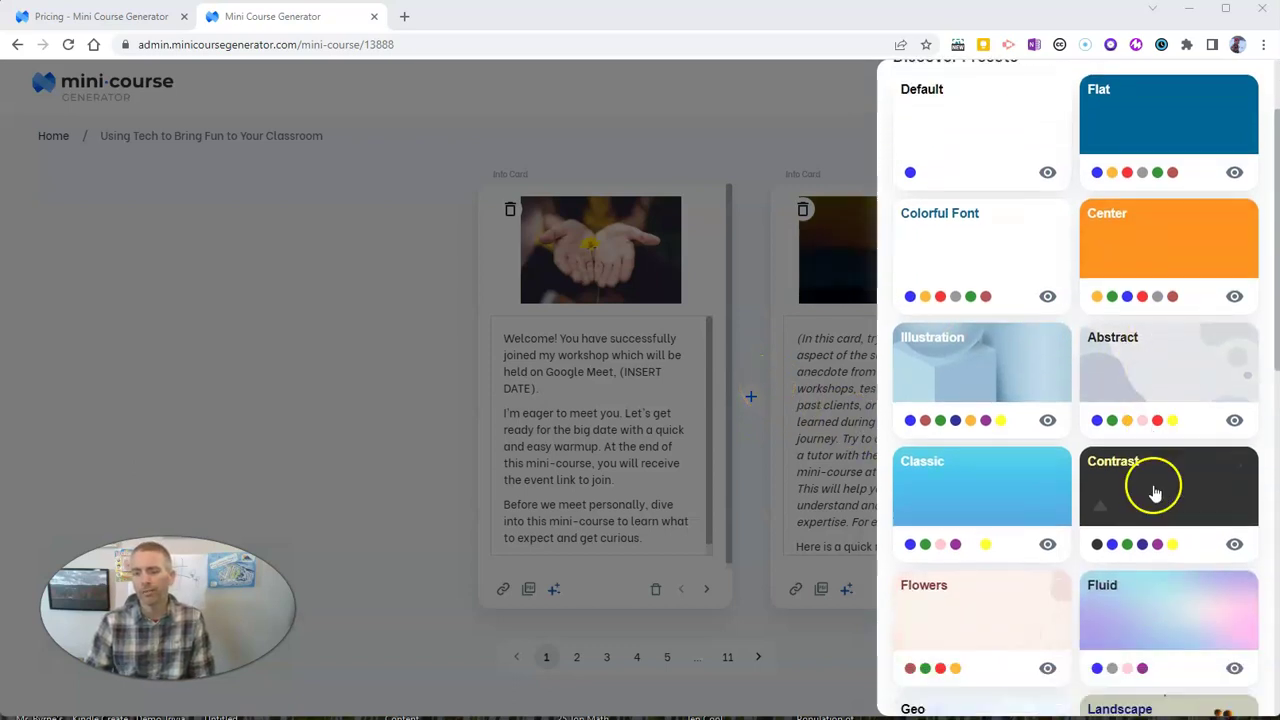
pyautogui.scroll(-2, 1118, 630)
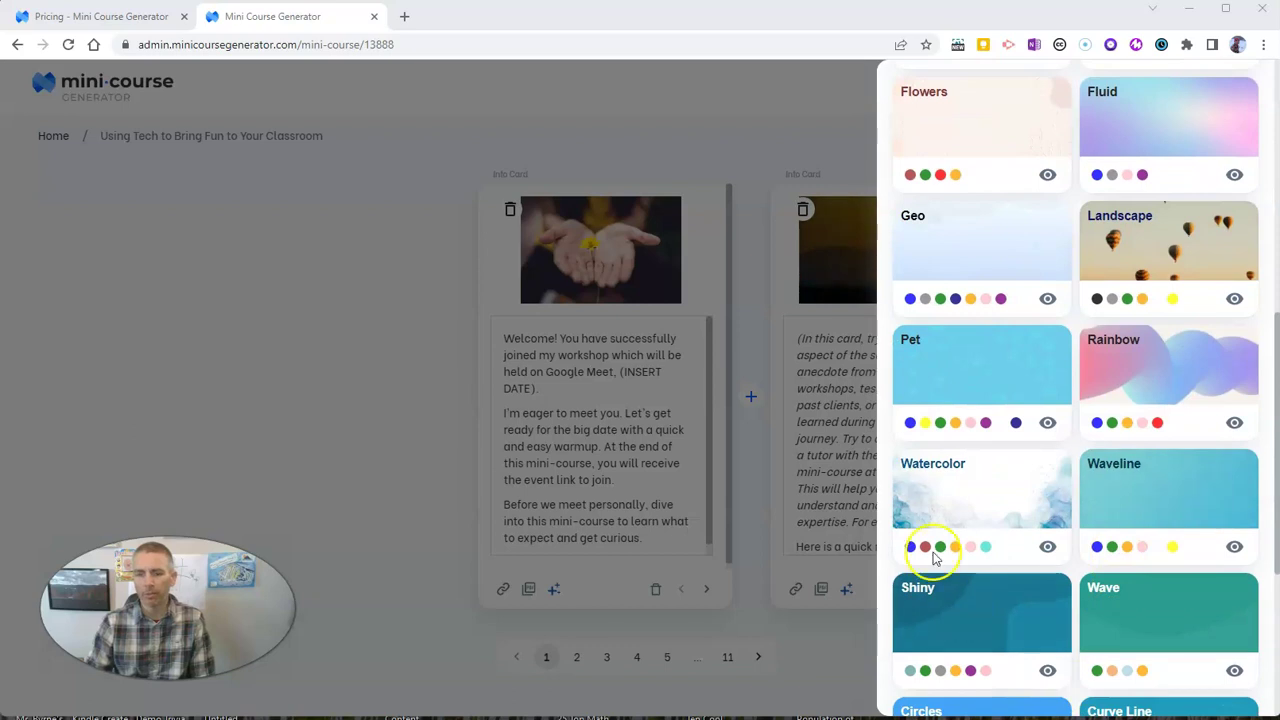
pyautogui.click(1180, 258)
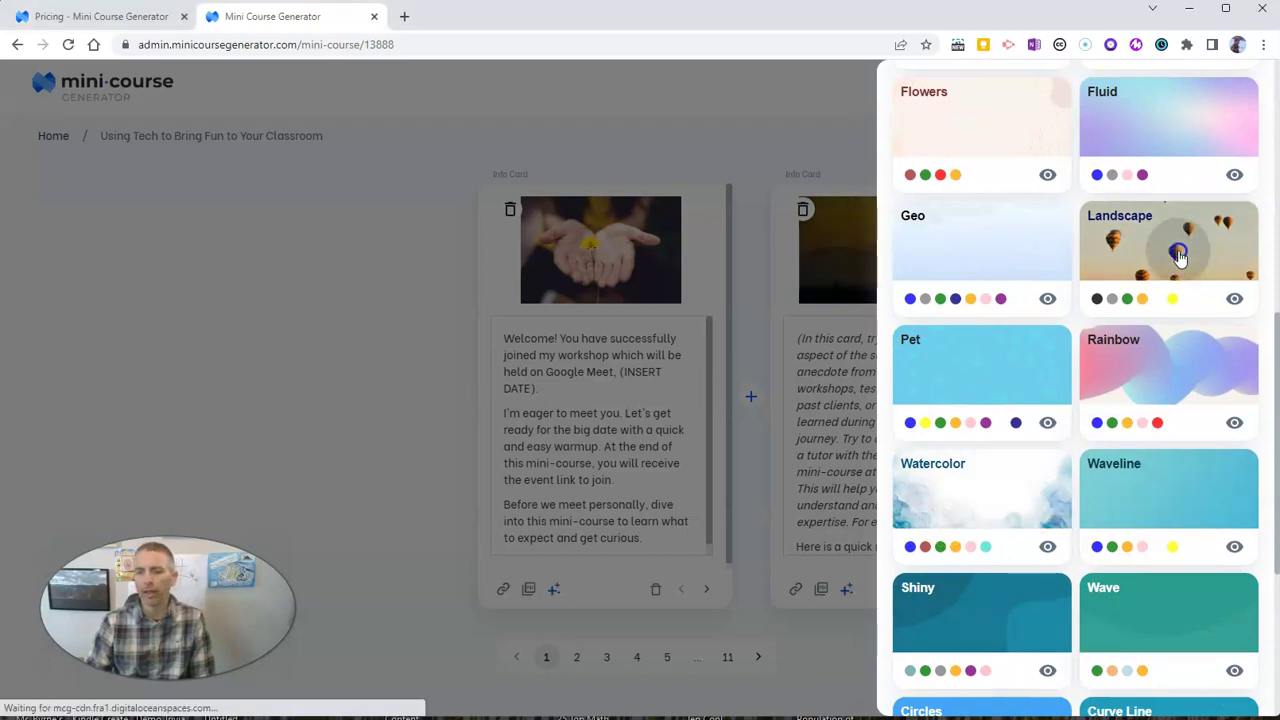
pyautogui.scroll(-1, 1091, 337)
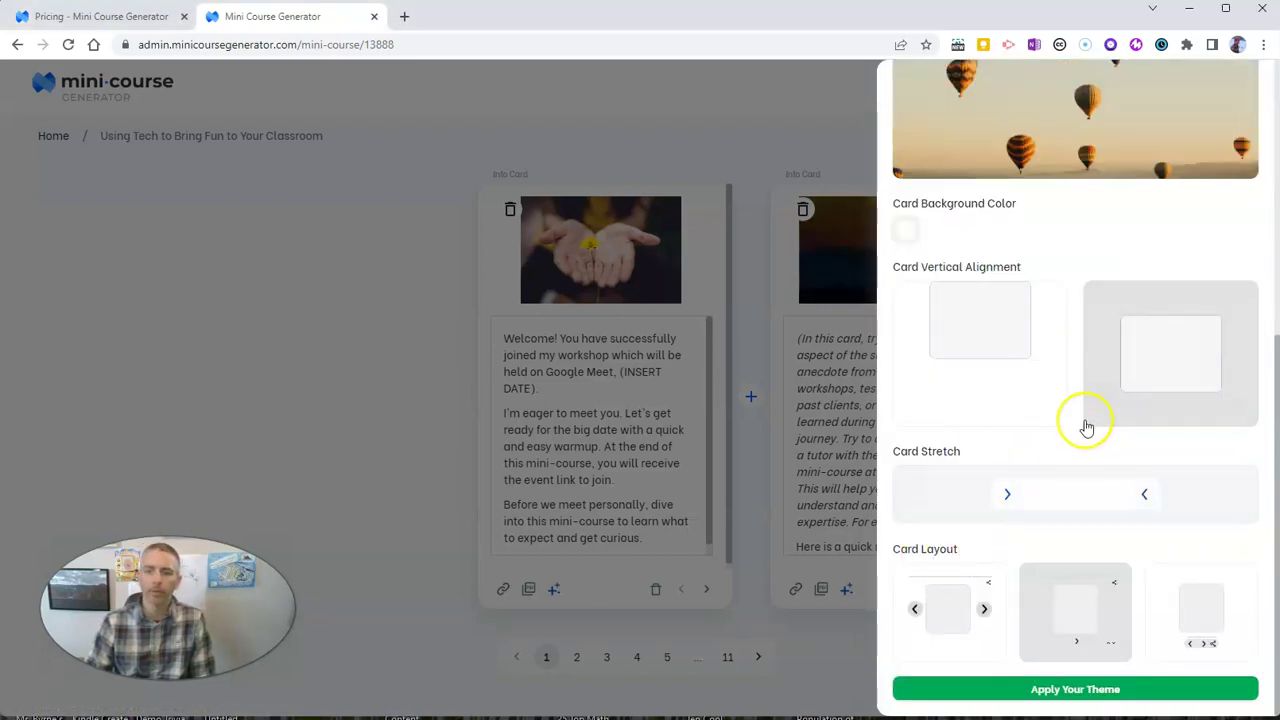
pyautogui.click(1095, 690)
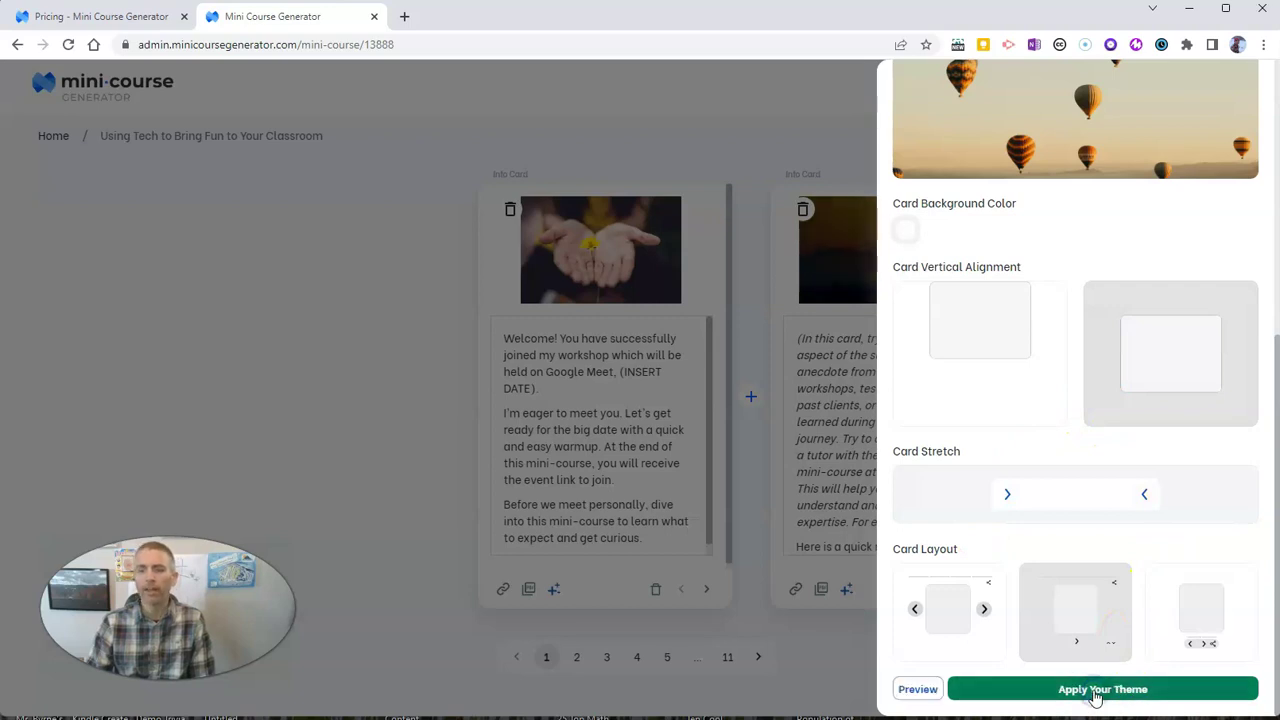
pyautogui.scroll(2, 1115, 405)
pyautogui.scroll(3, 1115, 405)
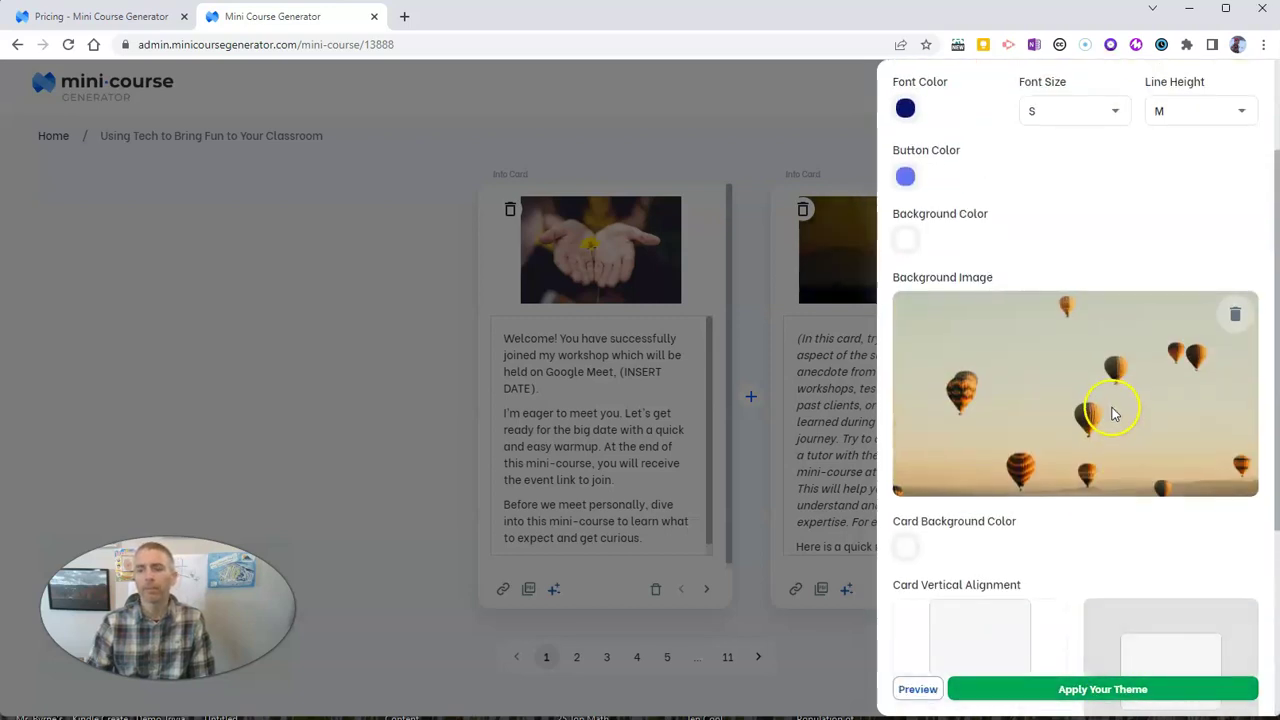
pyautogui.click(909, 126)
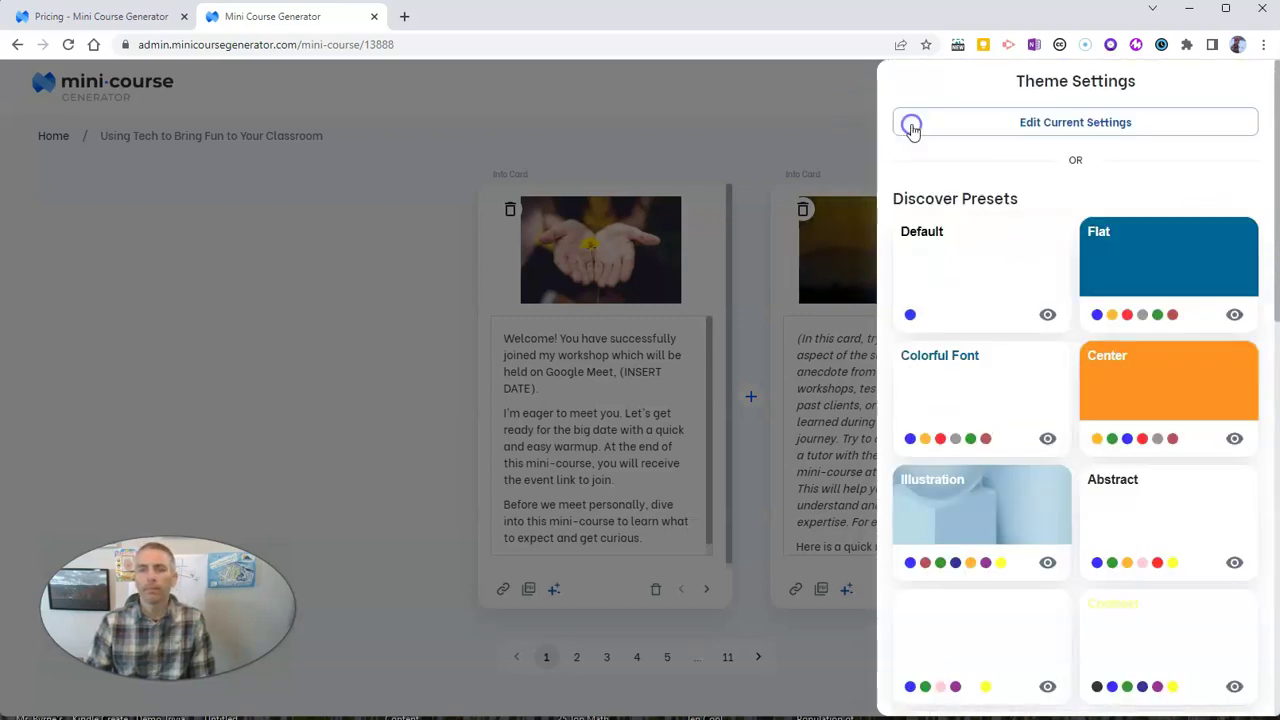
pyautogui.click(729, 100)
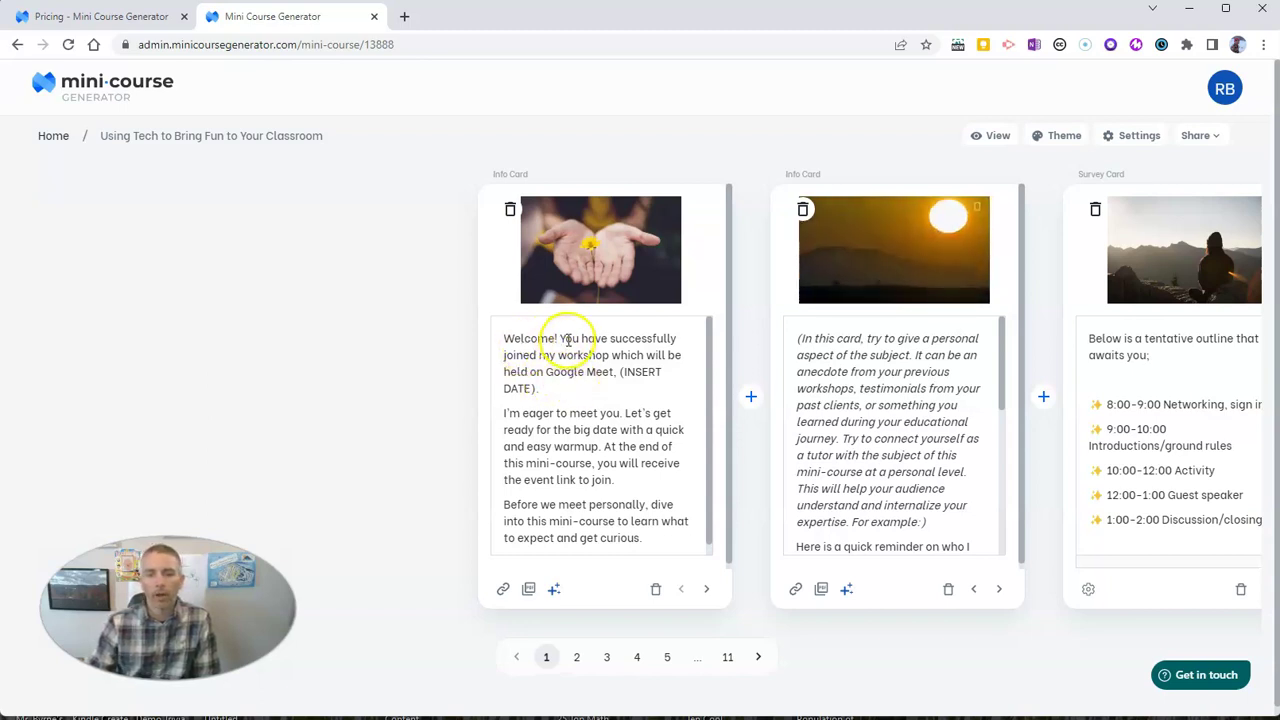
# Replace the welcome card's opening workshop sentence with an excited line ending 'share and learn with you today!'
pyautogui.click(562, 339)
pyautogui.moveTo(566, 339); pyautogui.dragTo(596, 390)
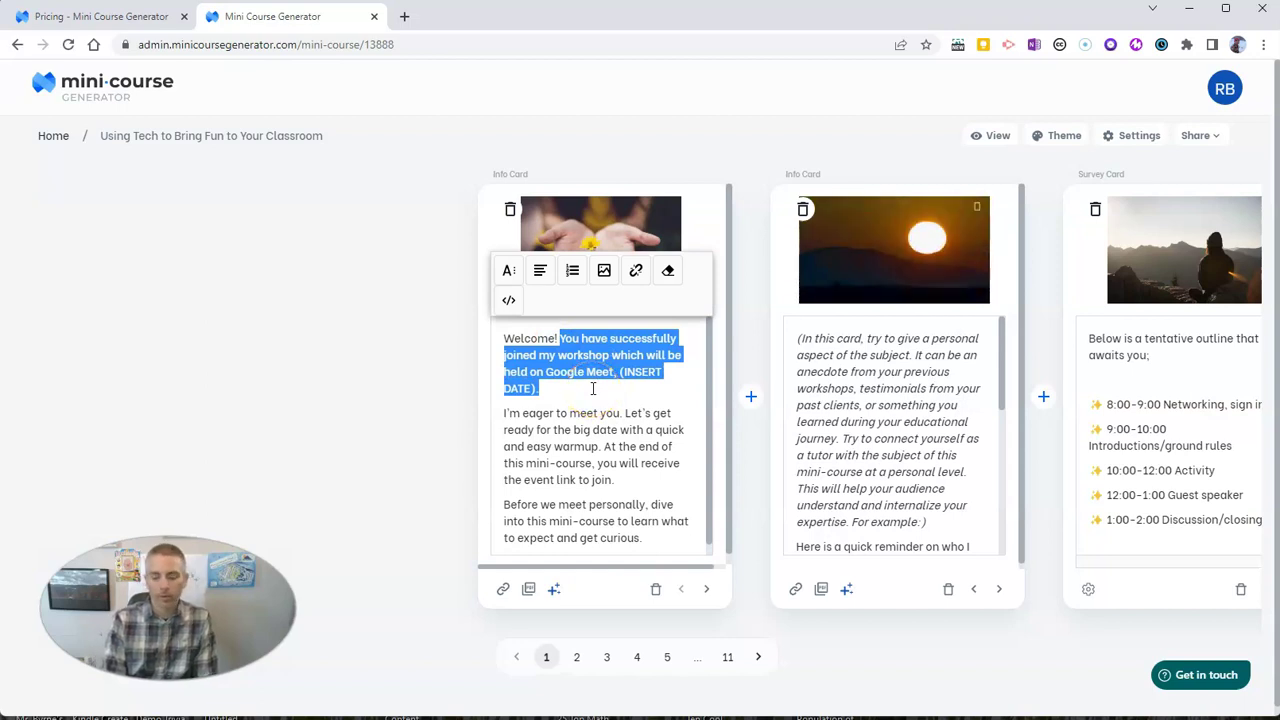
pyautogui.press('BackSpace')
pyautogui.write('e')
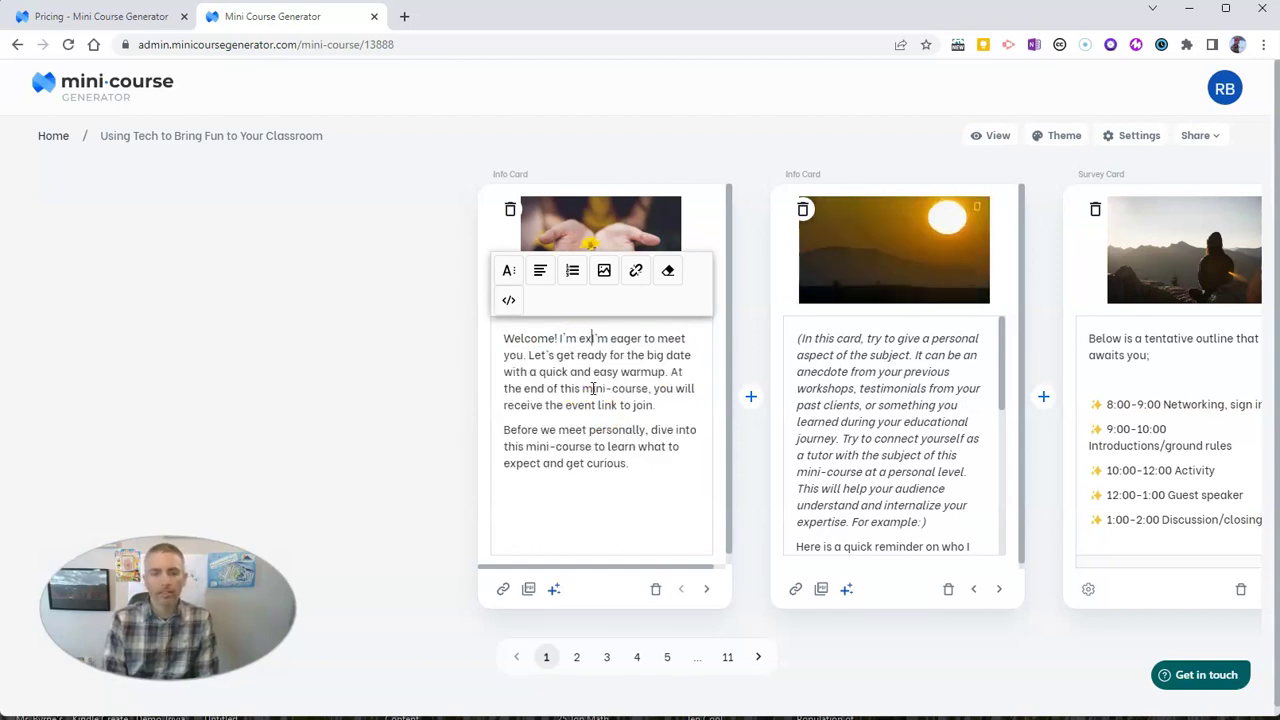
pyautogui.write('xcited to')
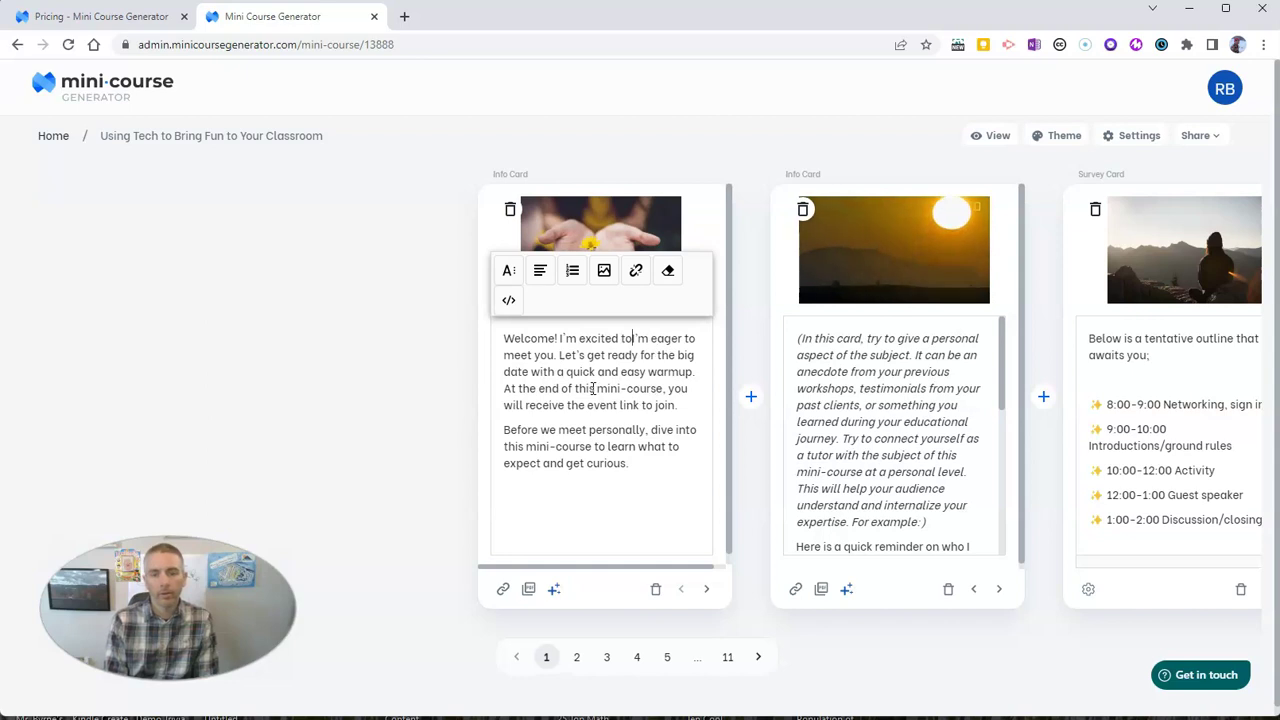
pyautogui.write('share an')
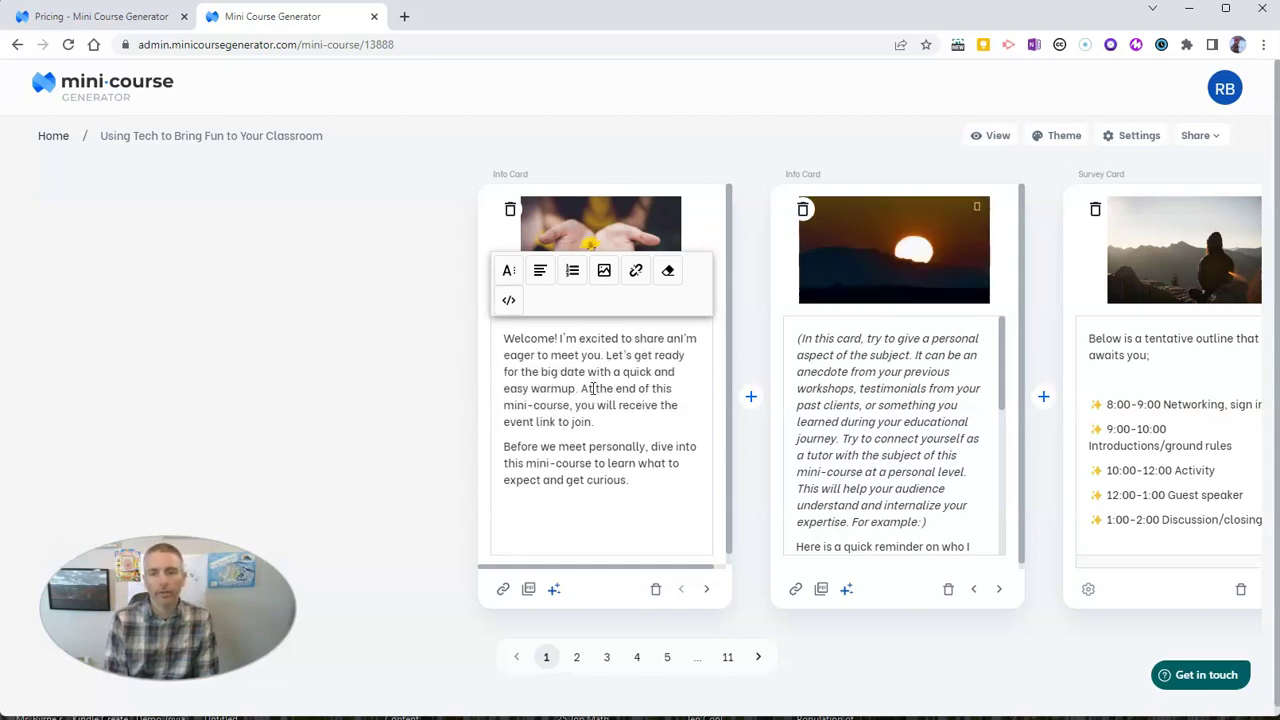
pyautogui.write('d learn with')
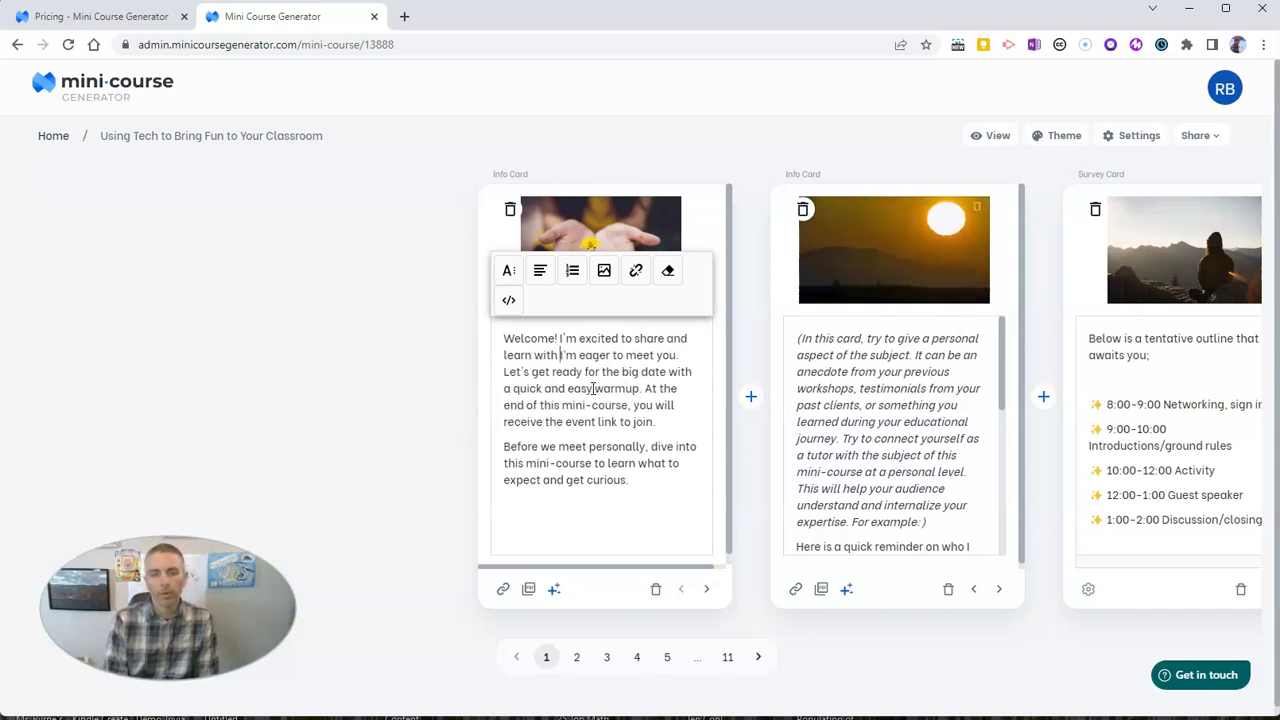
pyautogui.write(' you toda')
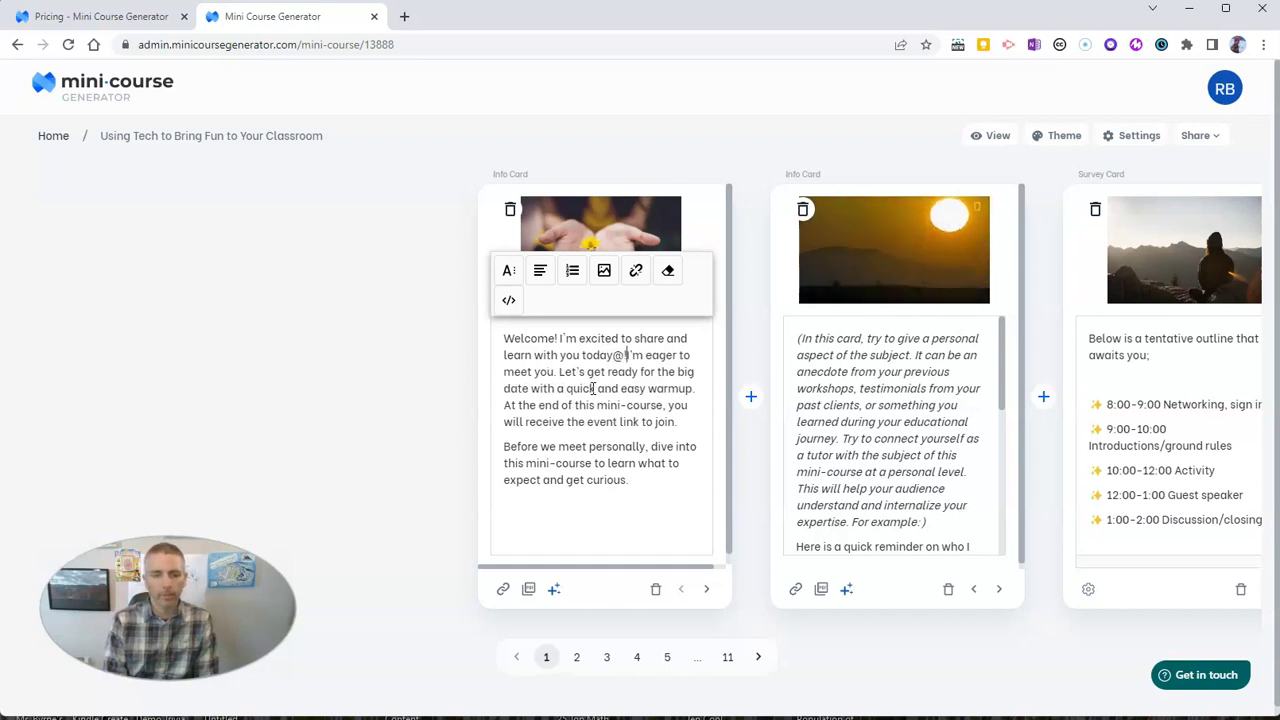
pyautogui.write('y!')
pyautogui.press('Return')
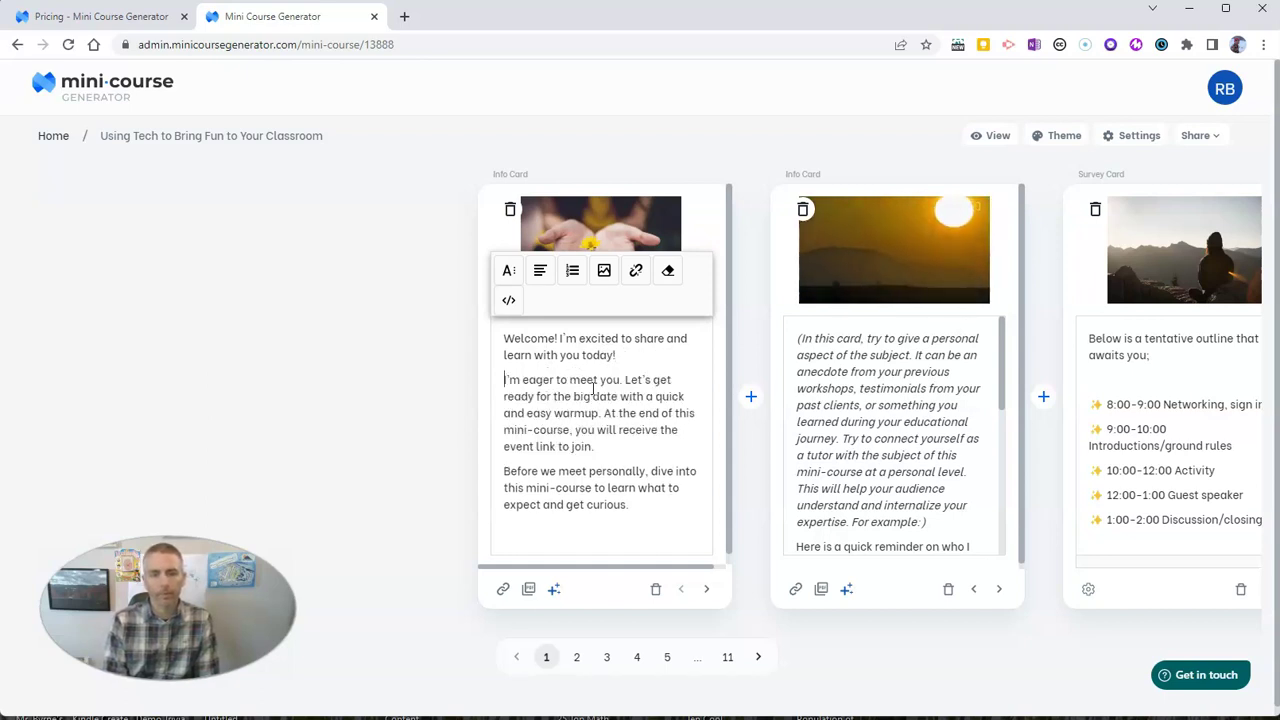
# Delete the sentence 'I'm eager to meet you.' and the words 'for the big date'
pyautogui.click(624, 380)
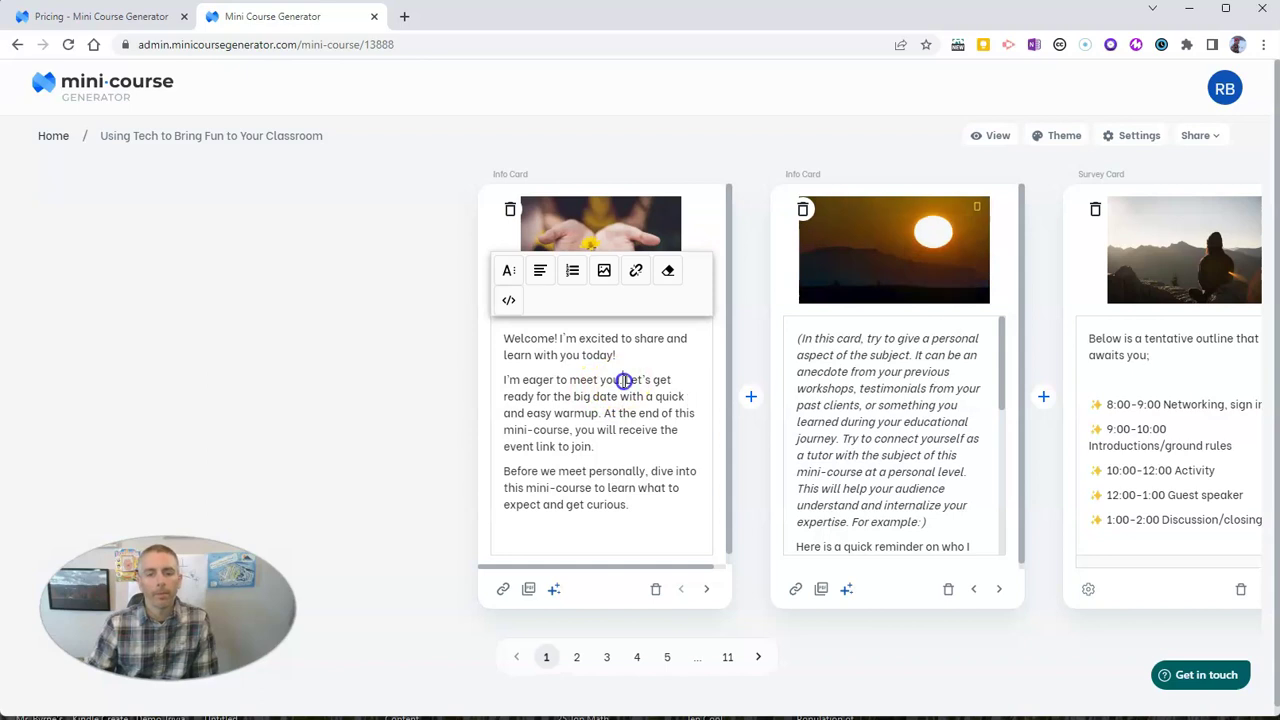
pyautogui.moveTo(624, 380); pyautogui.dragTo(494, 372)
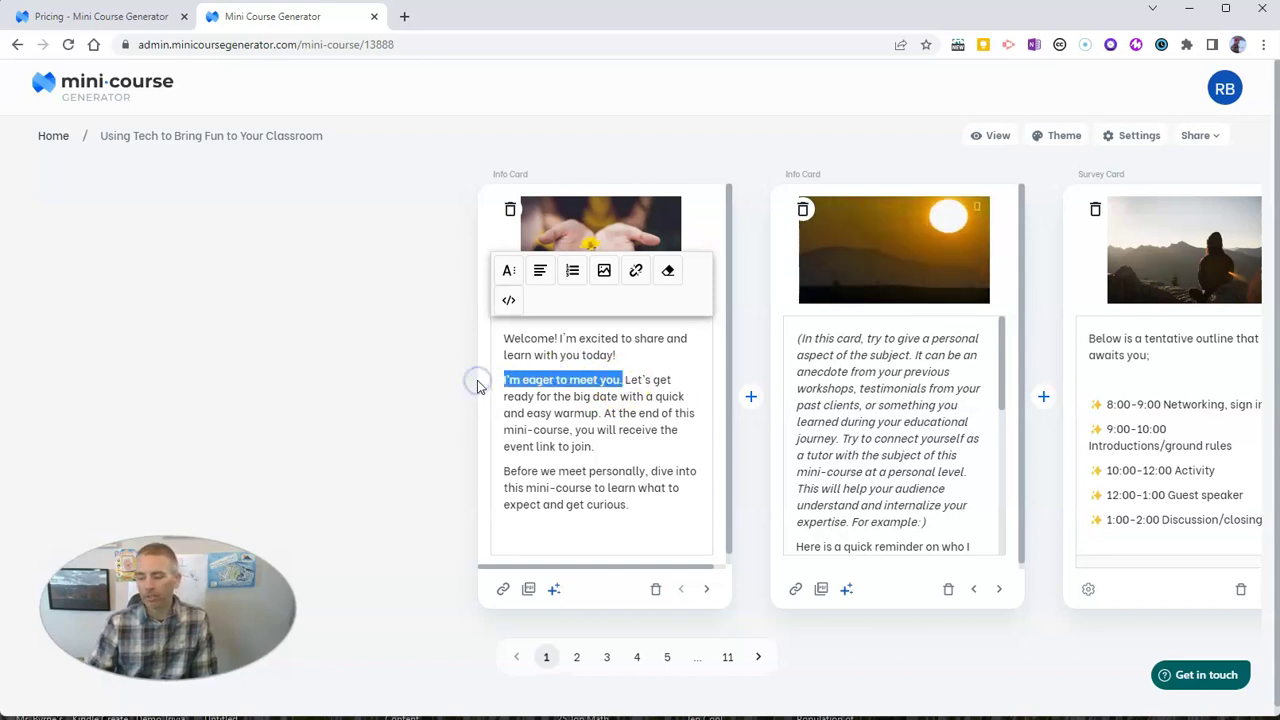
pyautogui.press('BackSpace')
pyautogui.press('Delete')
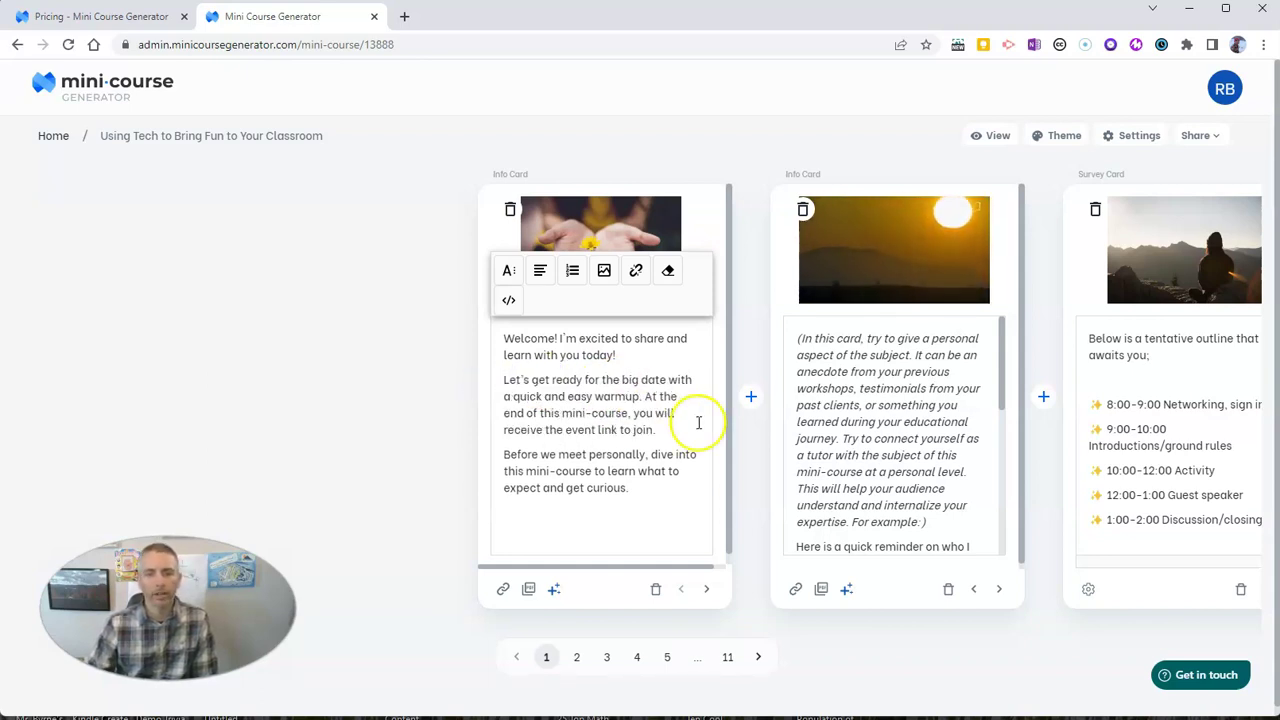
pyautogui.click(616, 386)
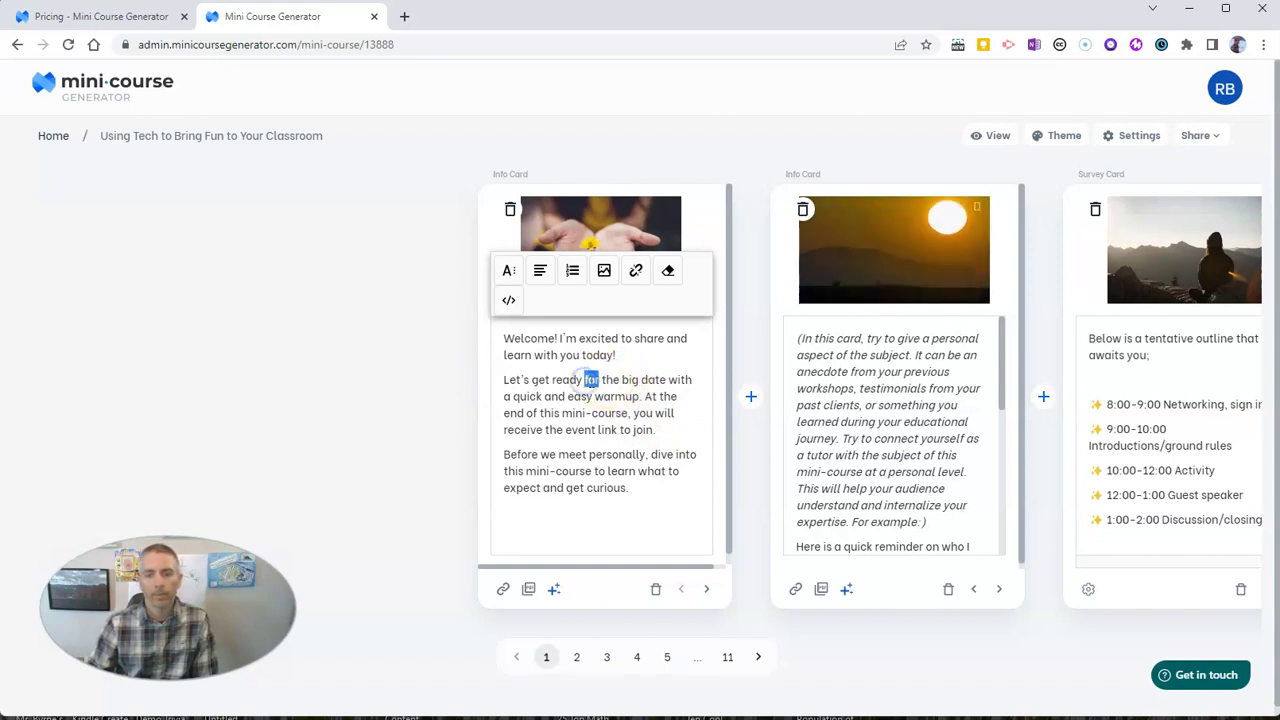
pyautogui.moveTo(590, 380); pyautogui.dragTo(664, 382)
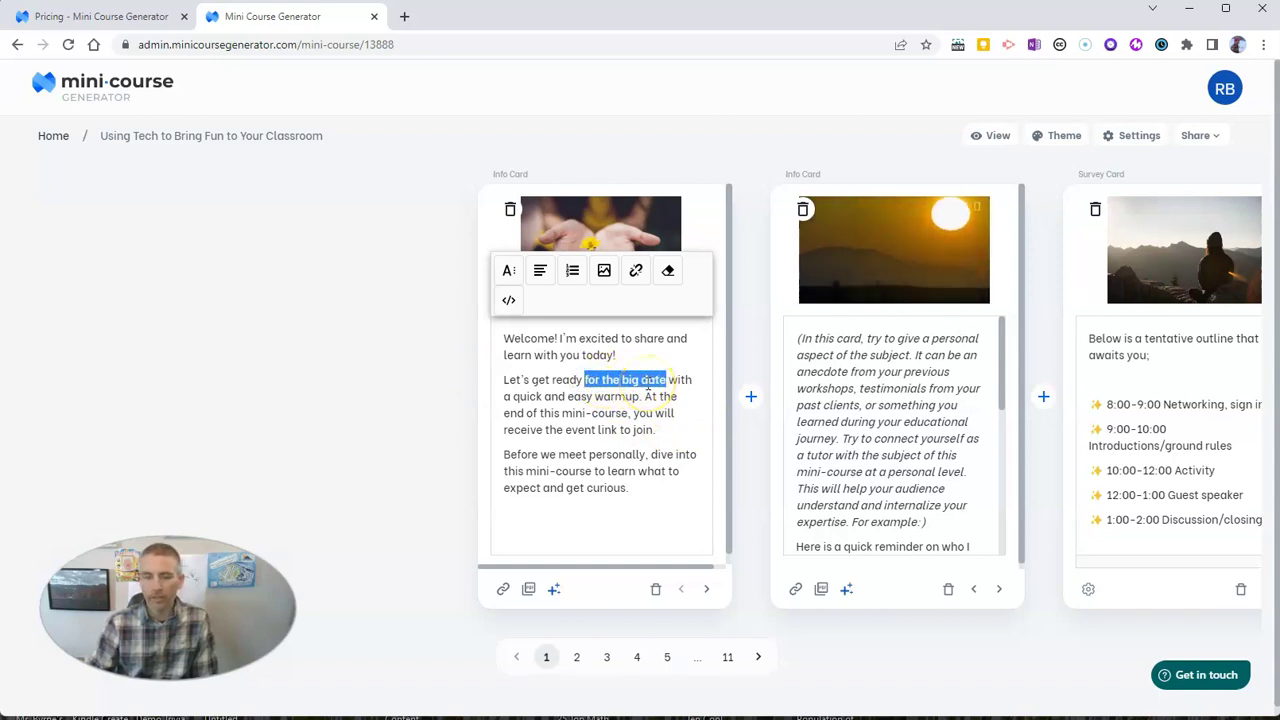
pyautogui.press('Delete')
pyautogui.press('Delete')
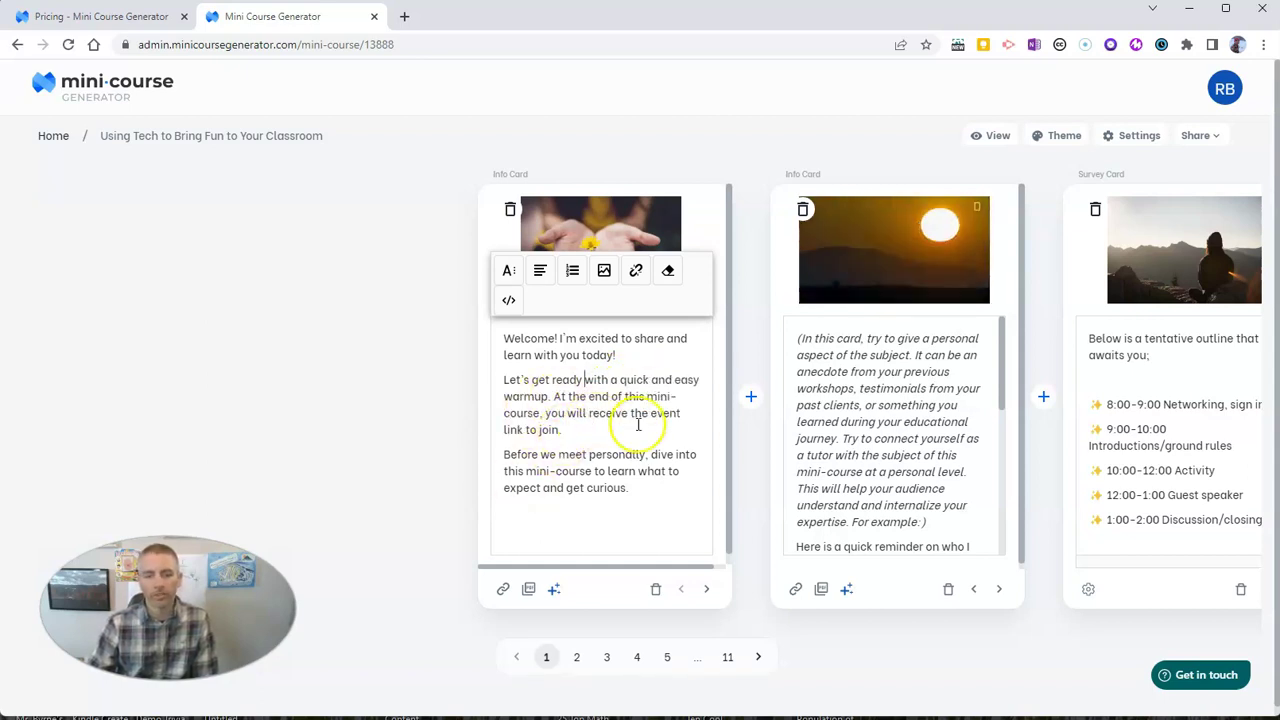
# Change the event-link phrase to 'links to all of the' resources and replace 'Before we meet personally,' with 'Dive into'
pyautogui.moveTo(631, 414); pyautogui.dragTo(640, 430)
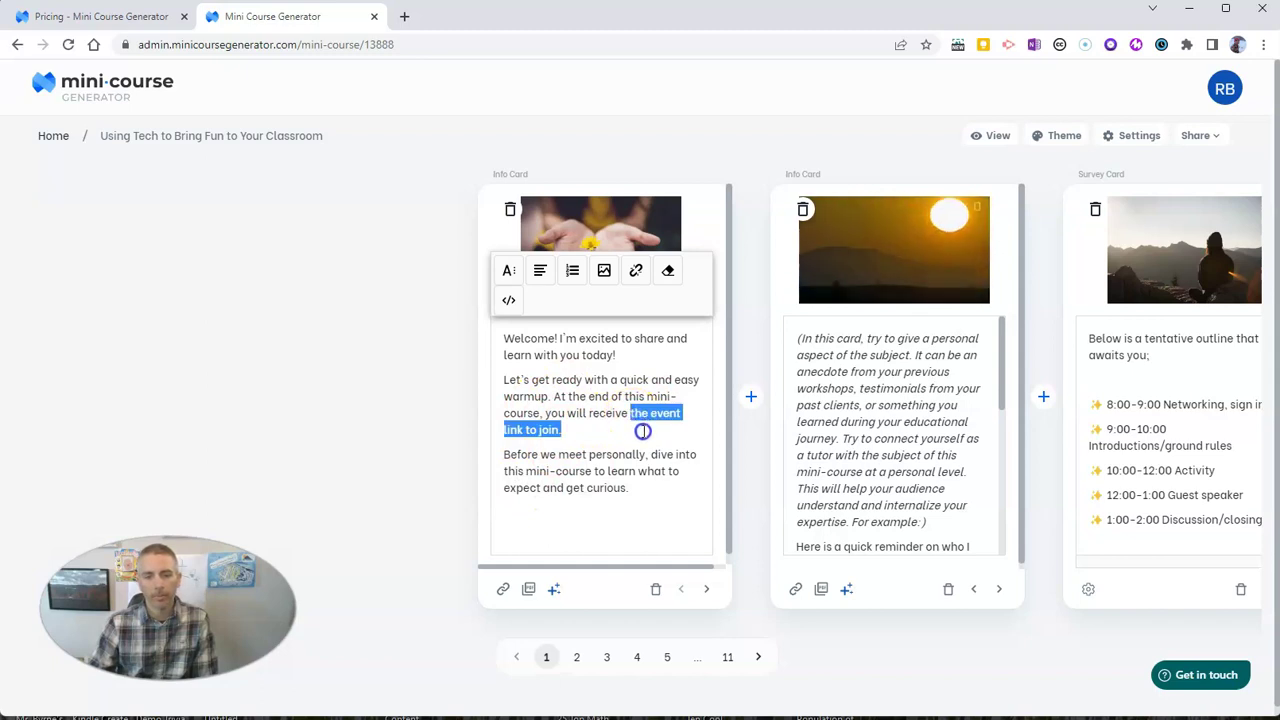
pyautogui.write('m')
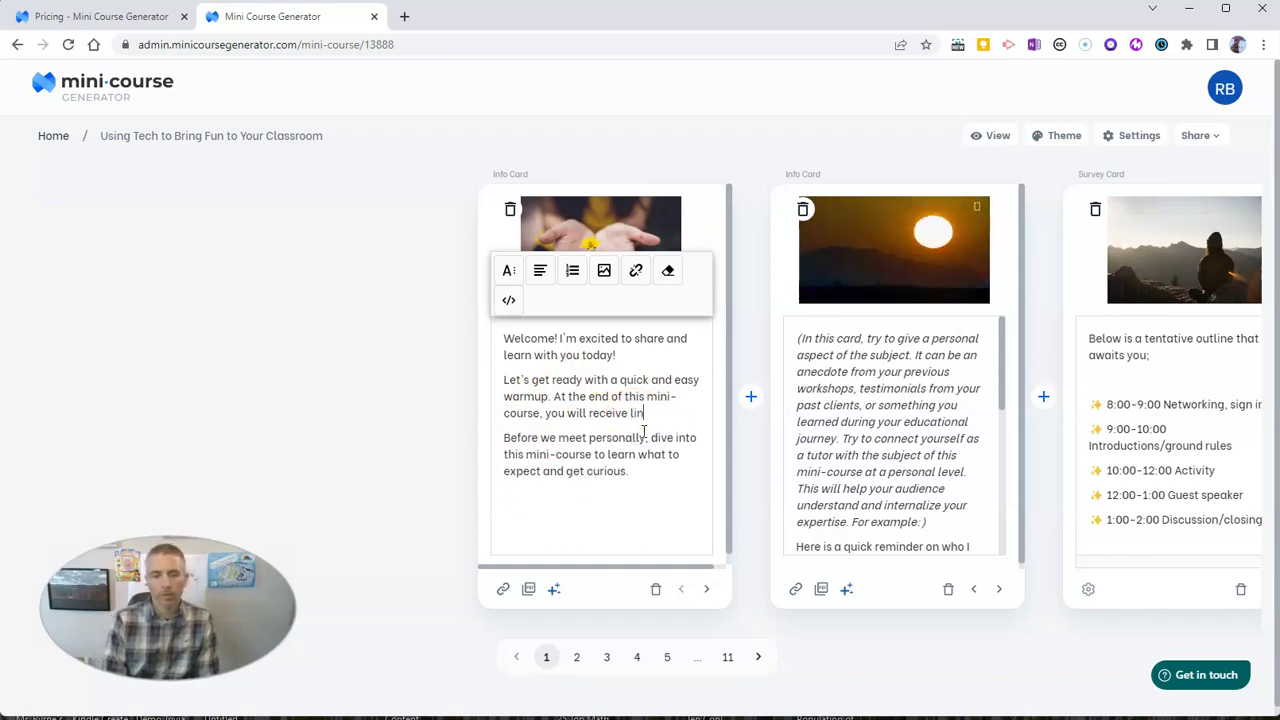
pyautogui.write('inks to all of the resources for the workshop.')
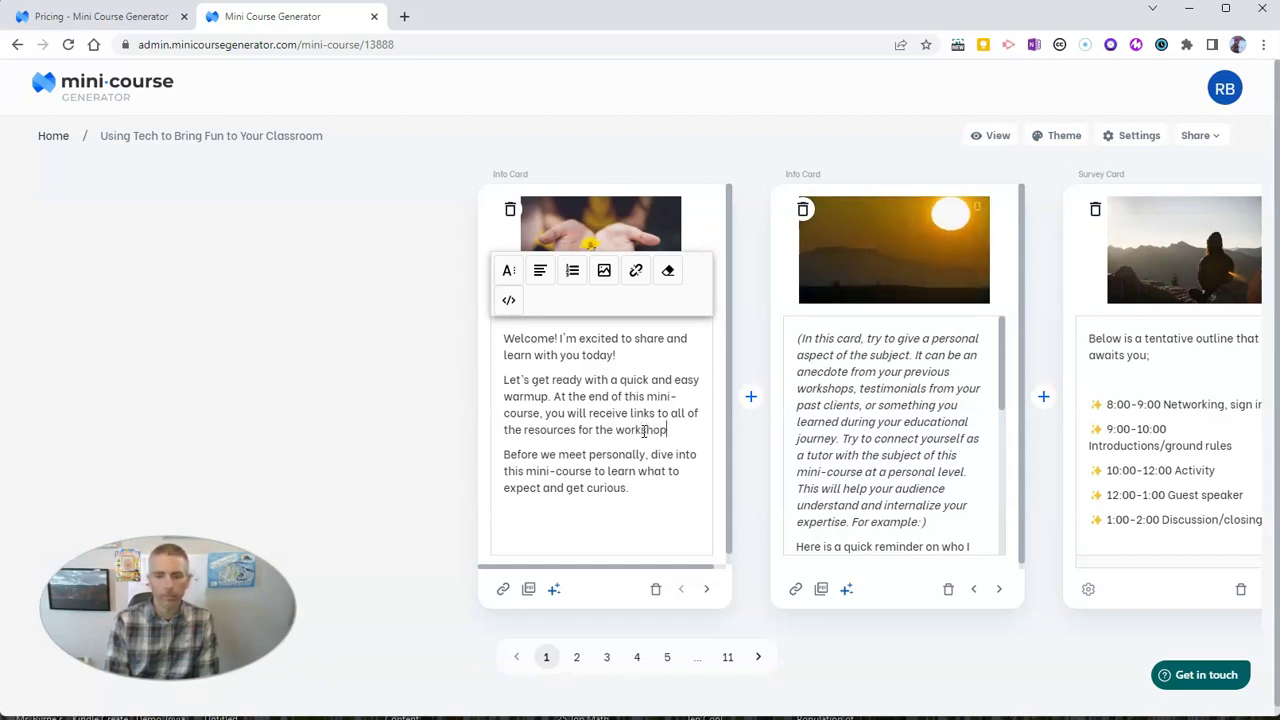
pyautogui.click(633, 487)
pyautogui.moveTo(633, 487); pyautogui.dragTo(501, 454)
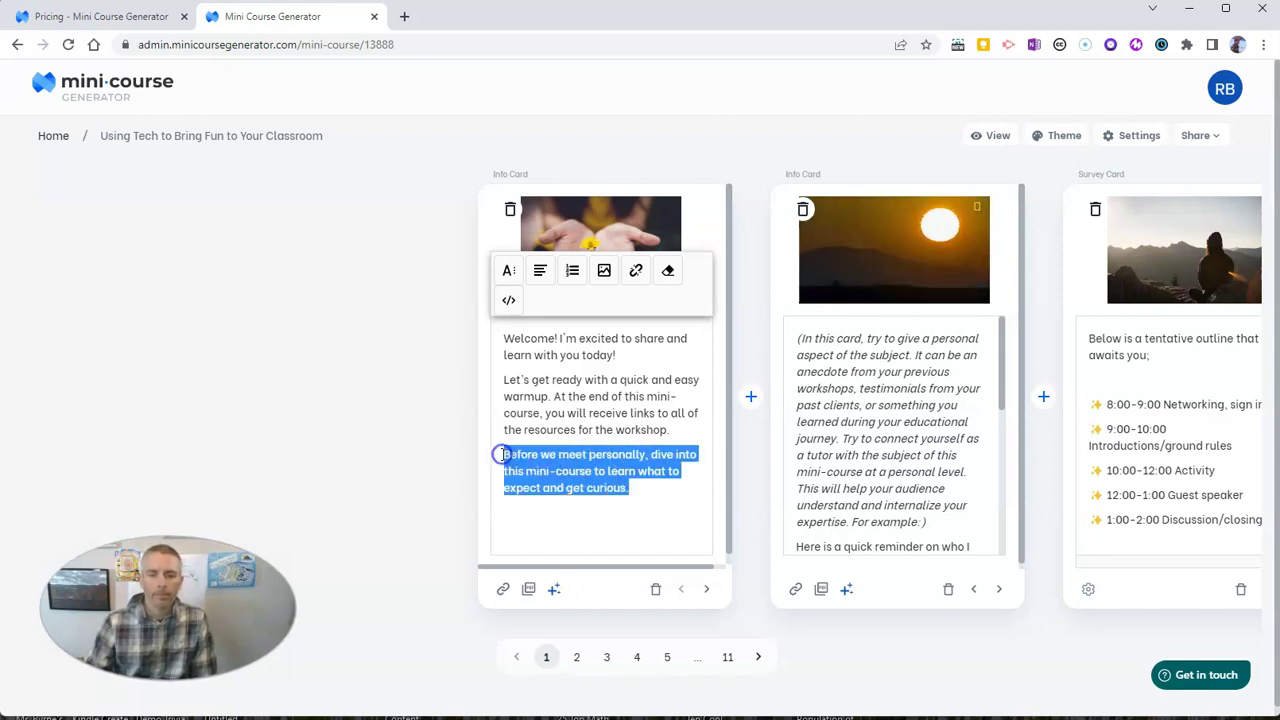
pyautogui.click(683, 467)
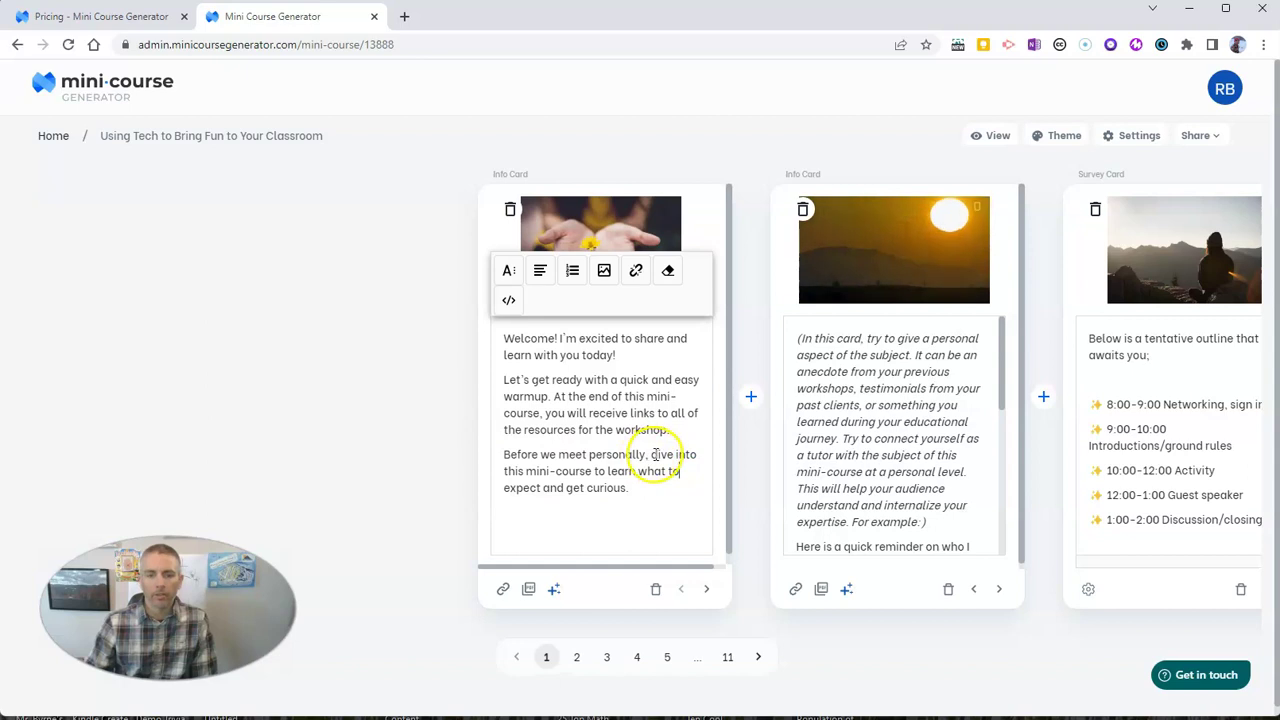
pyautogui.moveTo(651, 455); pyautogui.dragTo(505, 456)
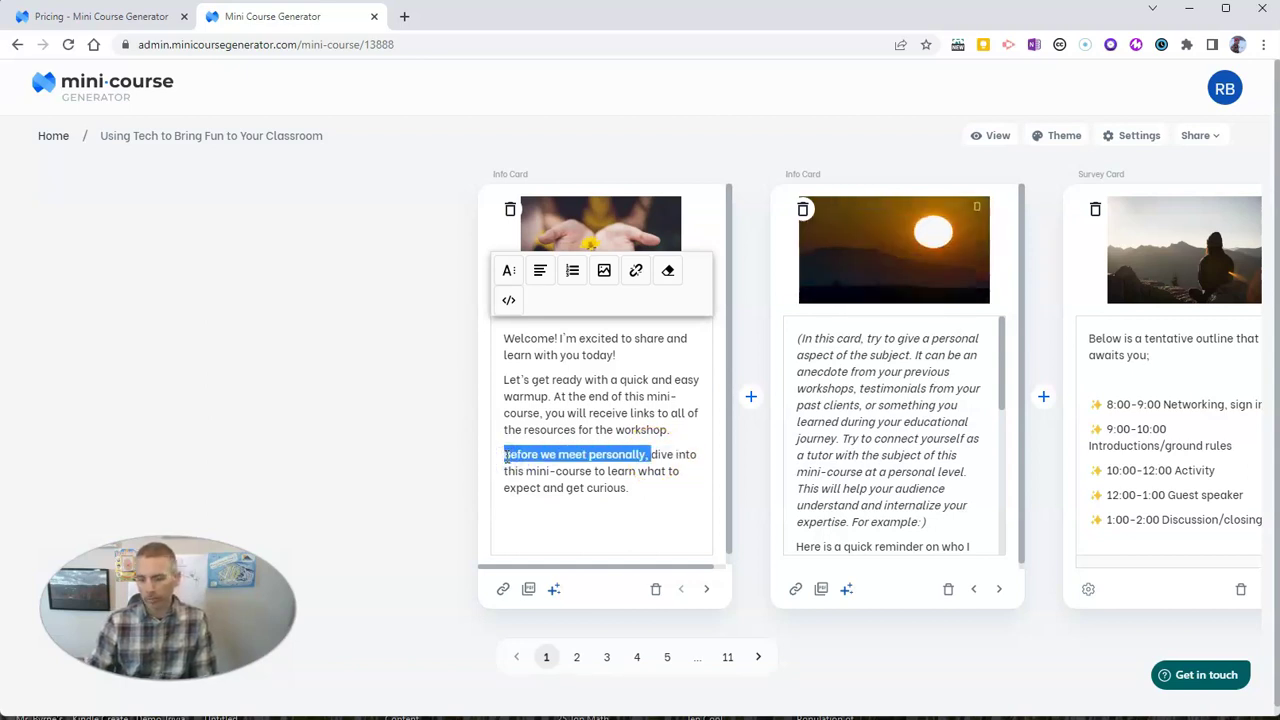
pyautogui.press('Delete')
pyautogui.press('Delete')
pyautogui.press('Delete')
pyautogui.press('Delete')
pyautogui.write('Div')
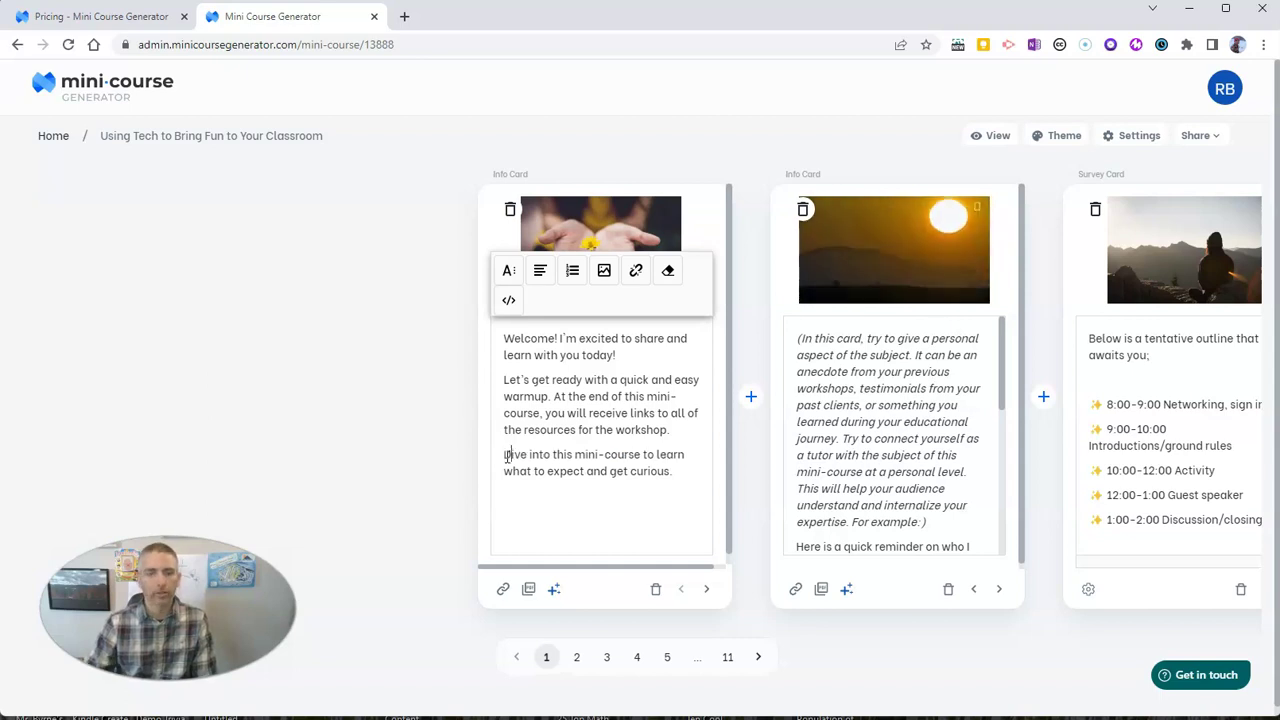
pyautogui.click(890, 418)
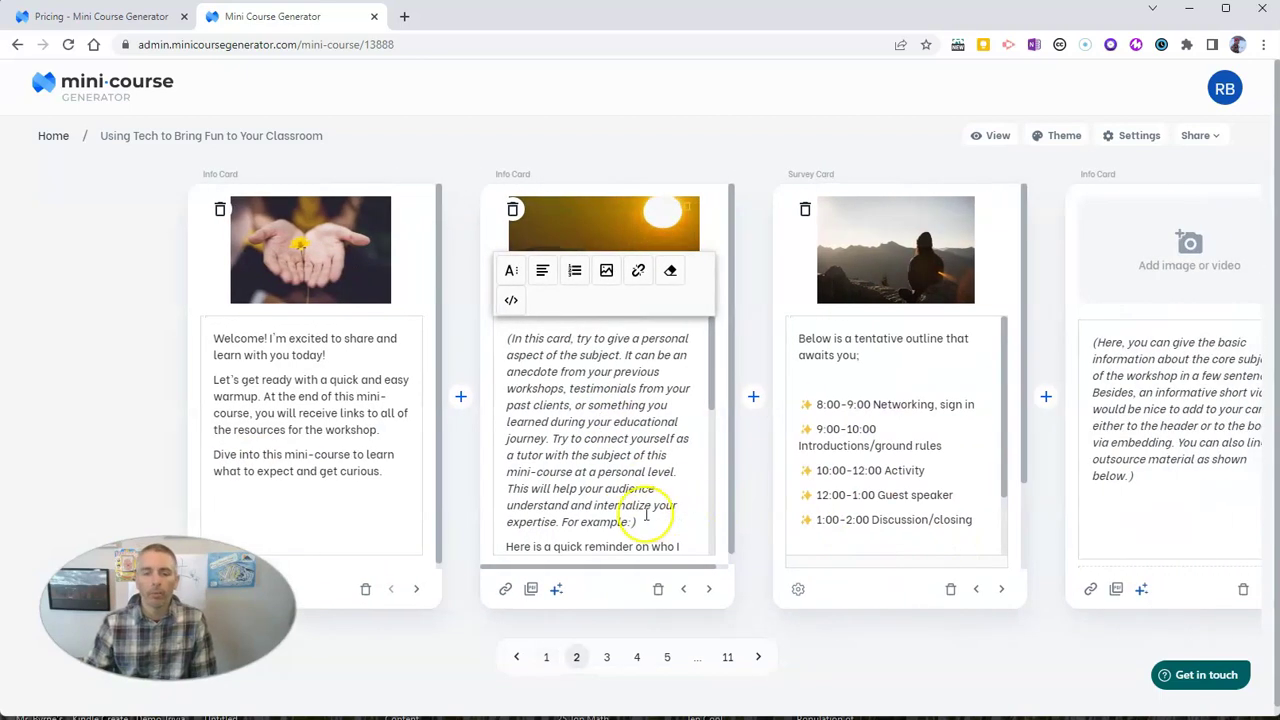
# Delete the second card's italic placeholder paragraph and its leftover empty line
pyautogui.click(641, 522)
pyautogui.moveTo(641, 522); pyautogui.dragTo(490, 346)
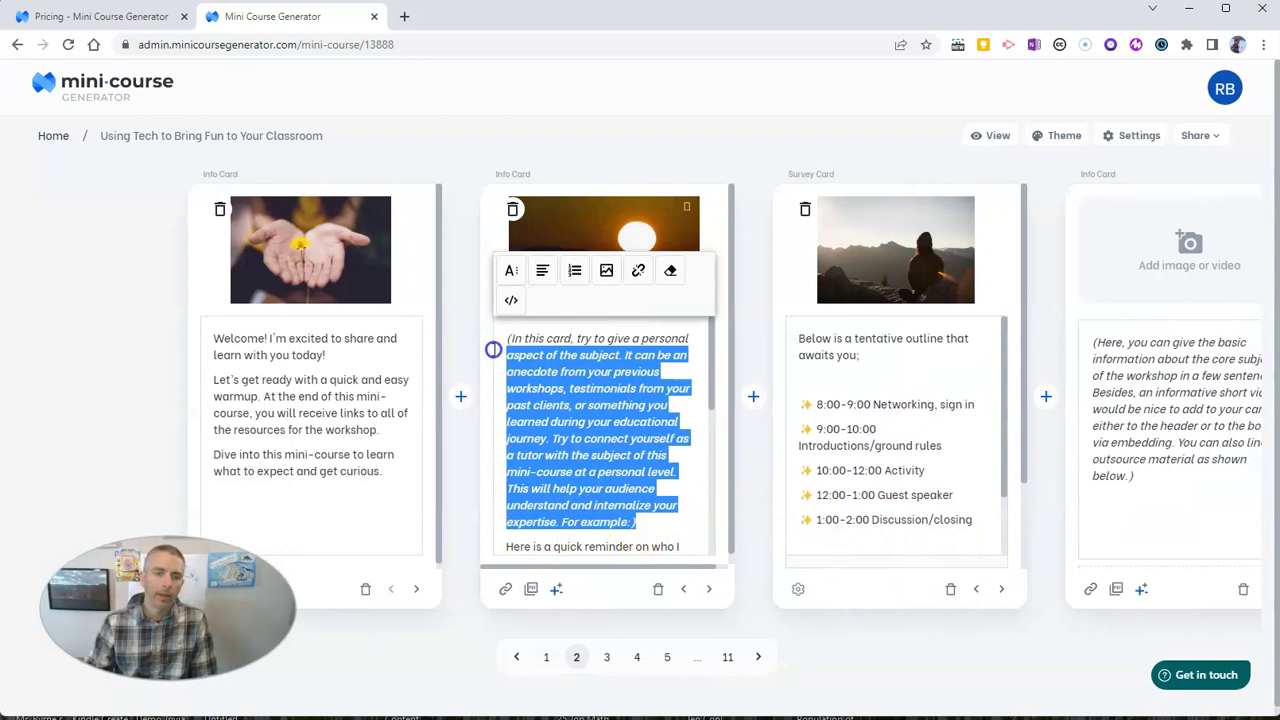
pyautogui.press('Delete')
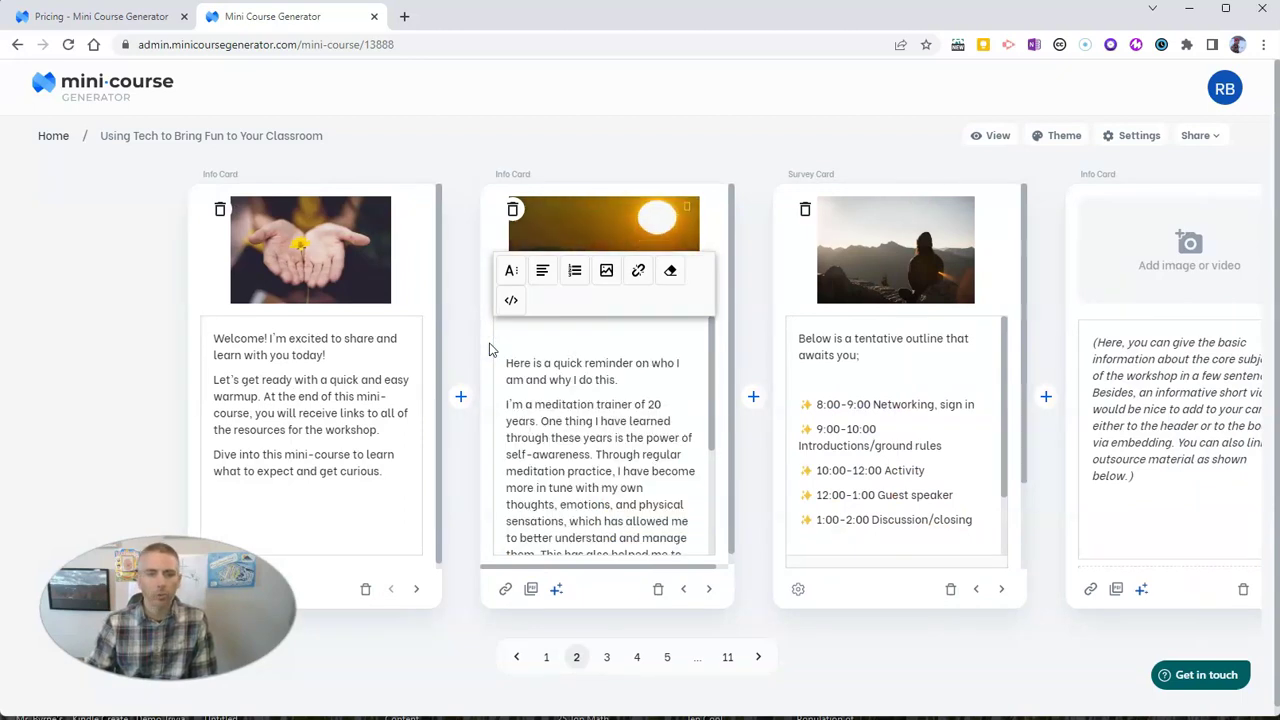
pyautogui.press('Delete')
pyautogui.click(738, 458)
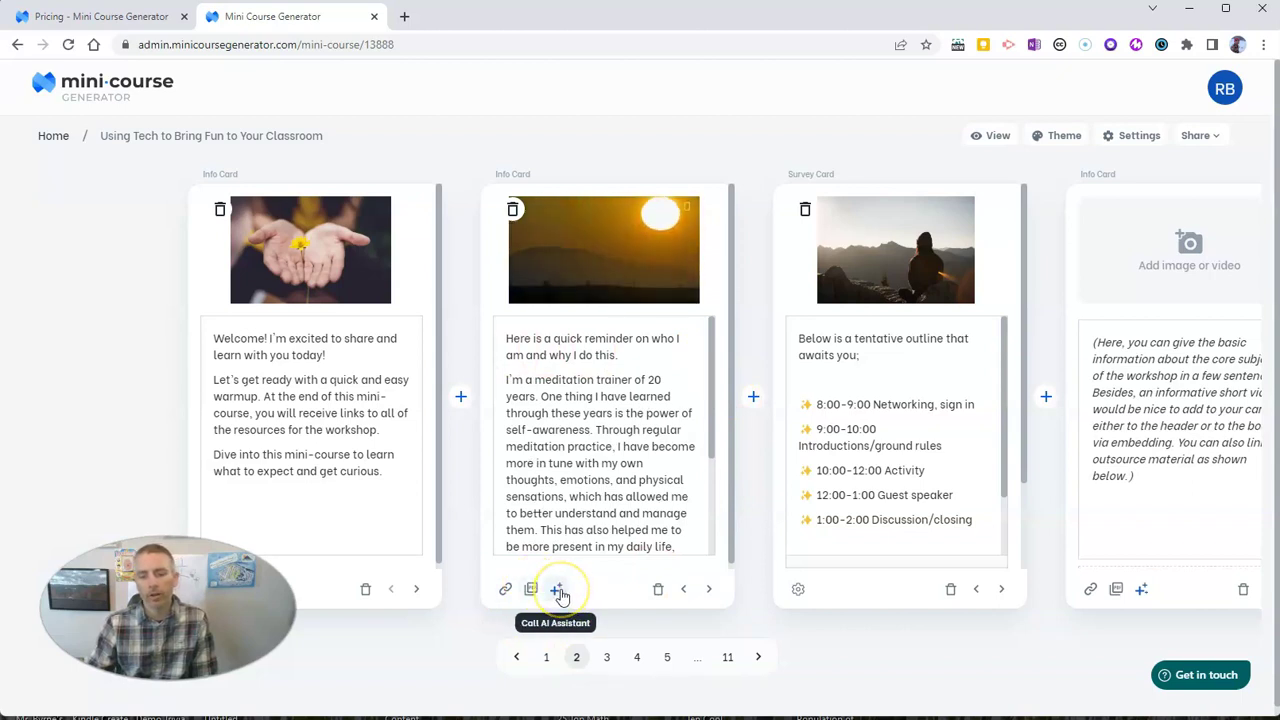
pyautogui.click(507, 592)
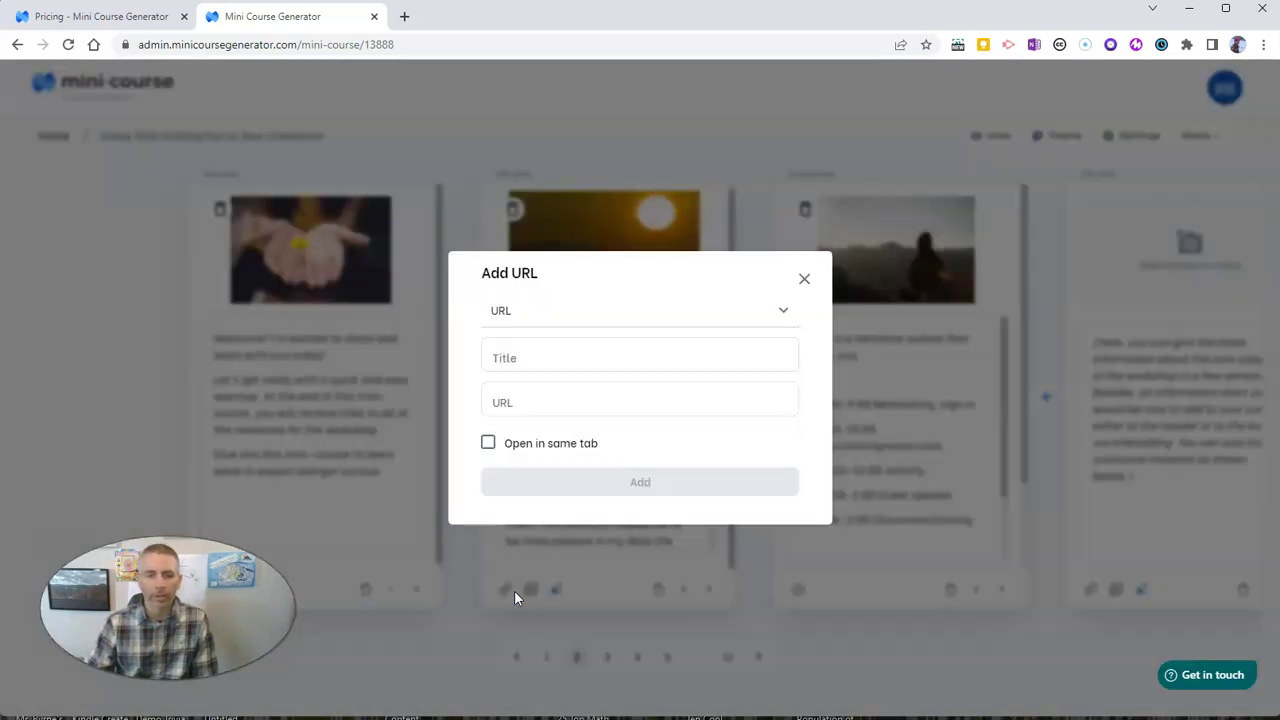
pyautogui.click(581, 357)
pyautogui.write('f')
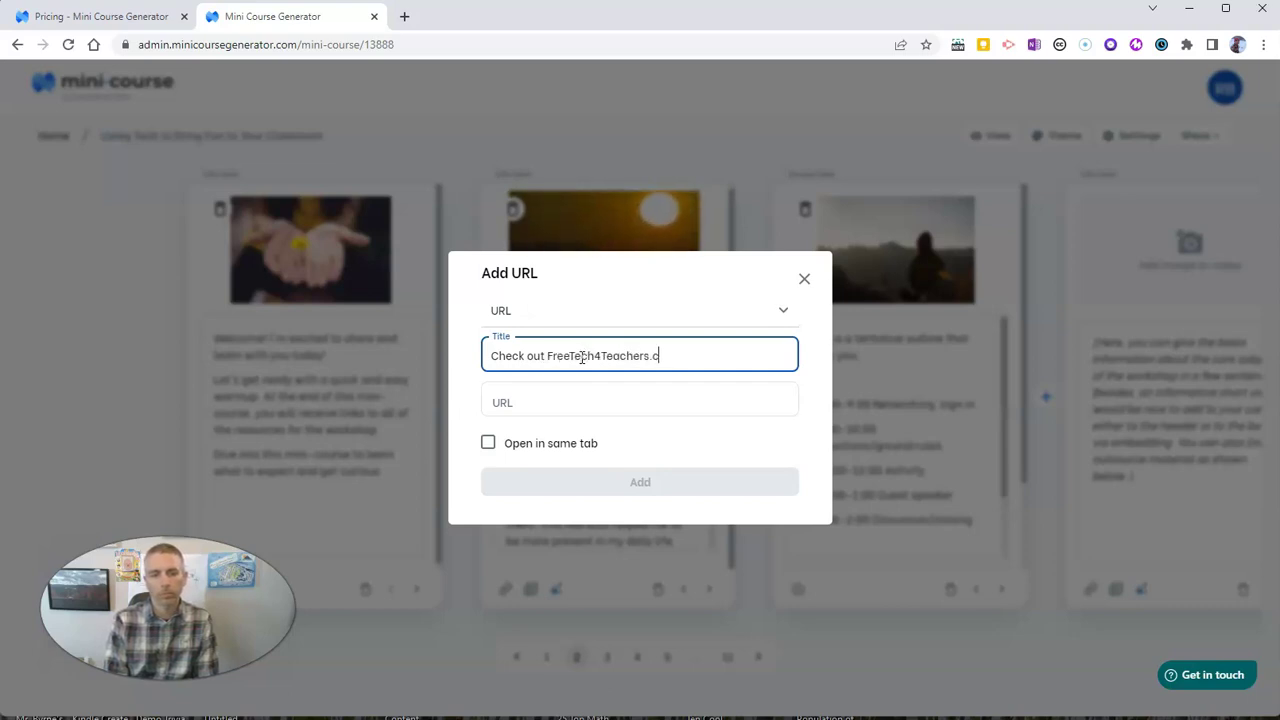
pyautogui.click(577, 401)
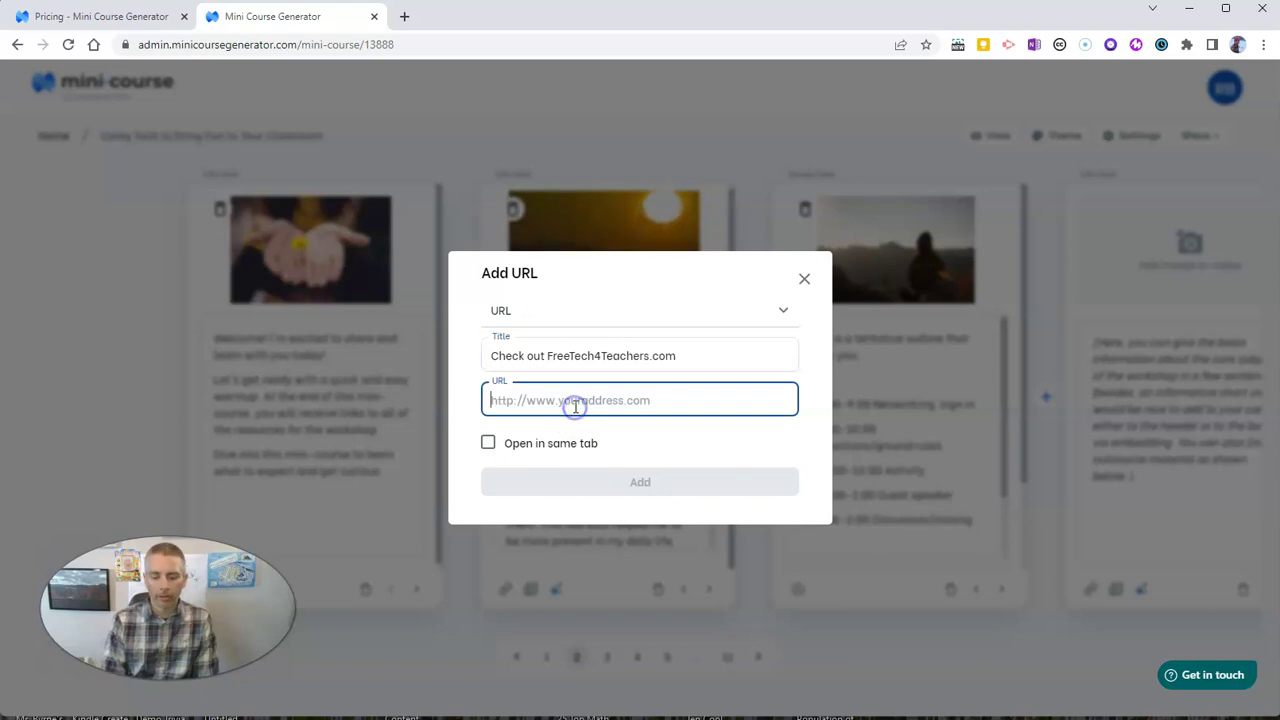
pyautogui.write('http://freetech4teachers.com')
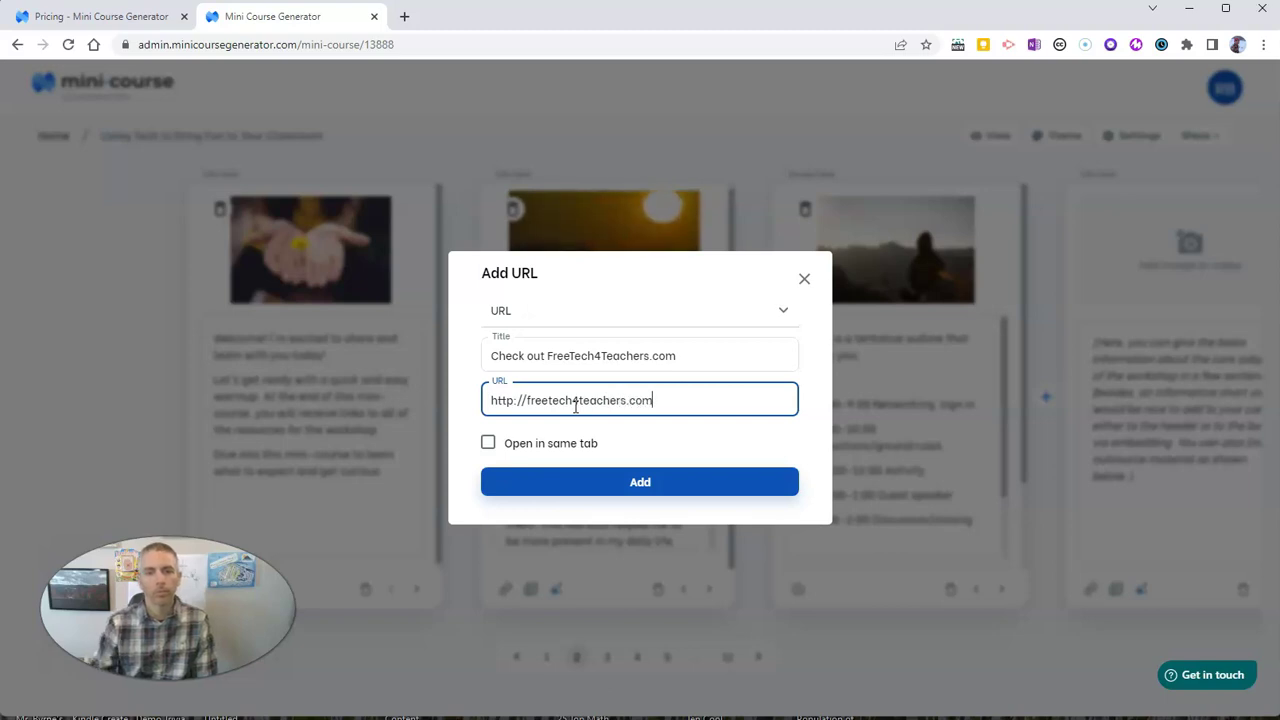
pyautogui.click(488, 443)
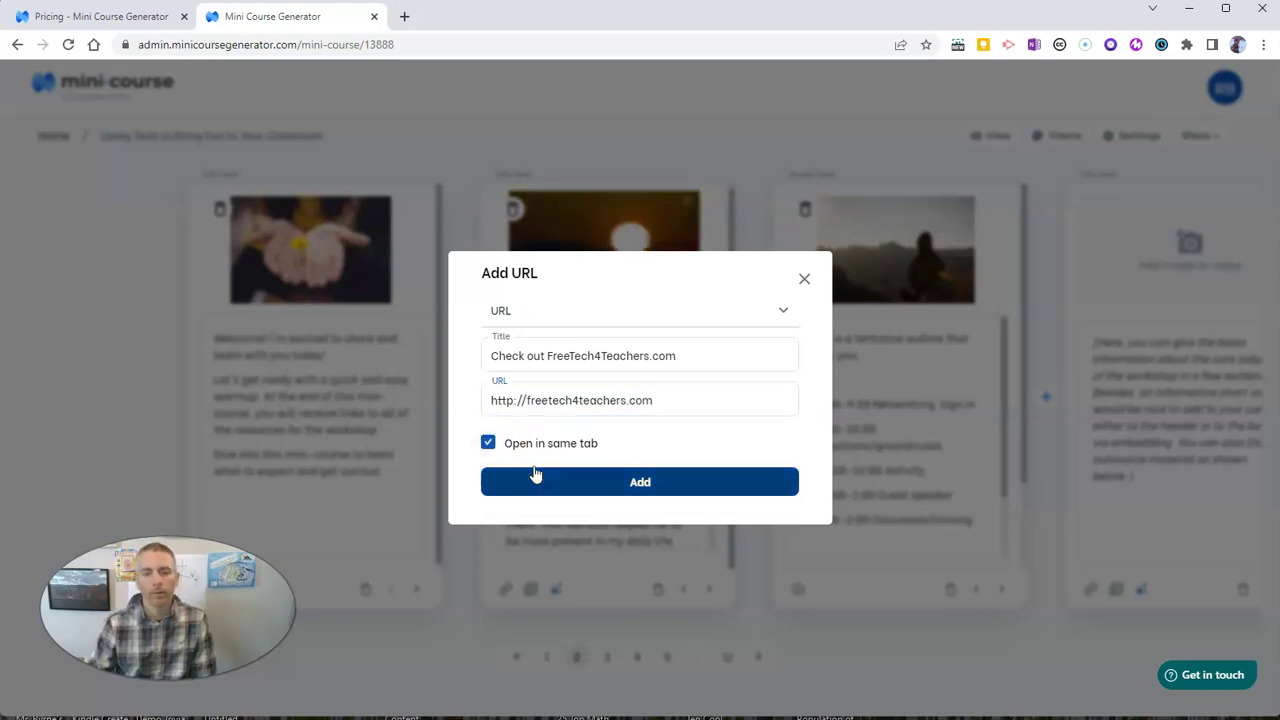
pyautogui.click(488, 443)
pyautogui.click(640, 486)
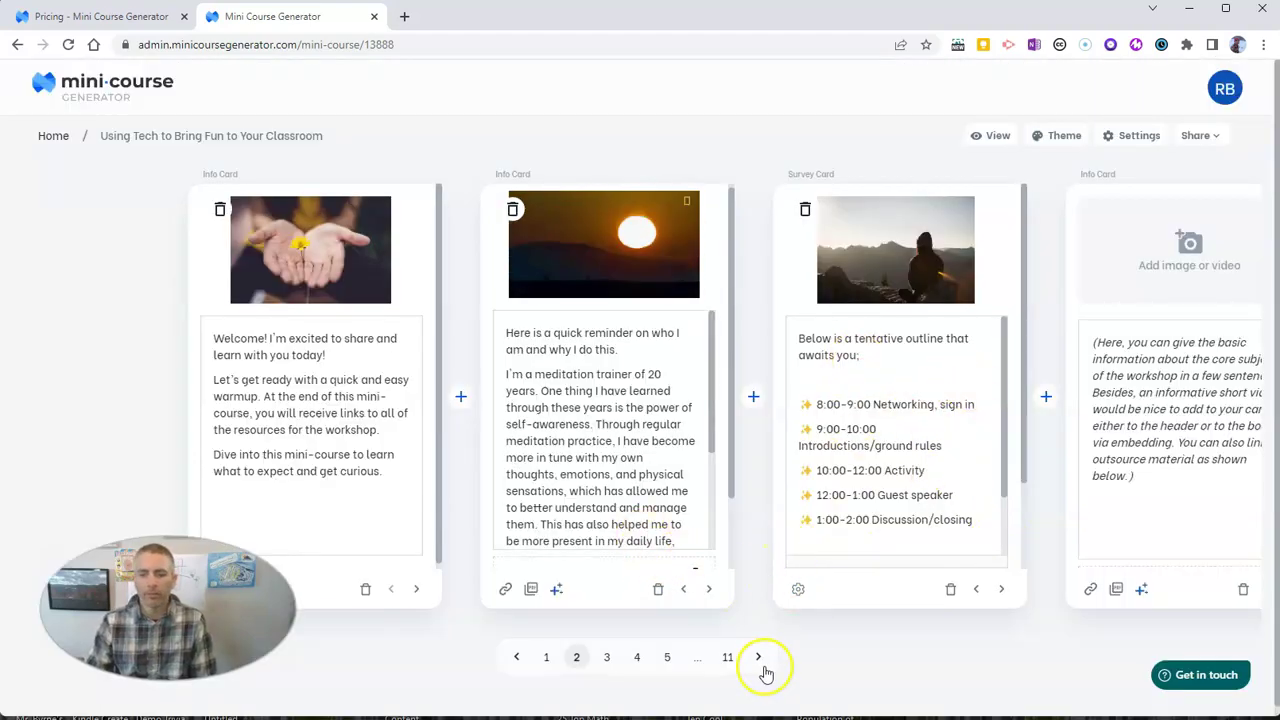
pyautogui.click(667, 657)
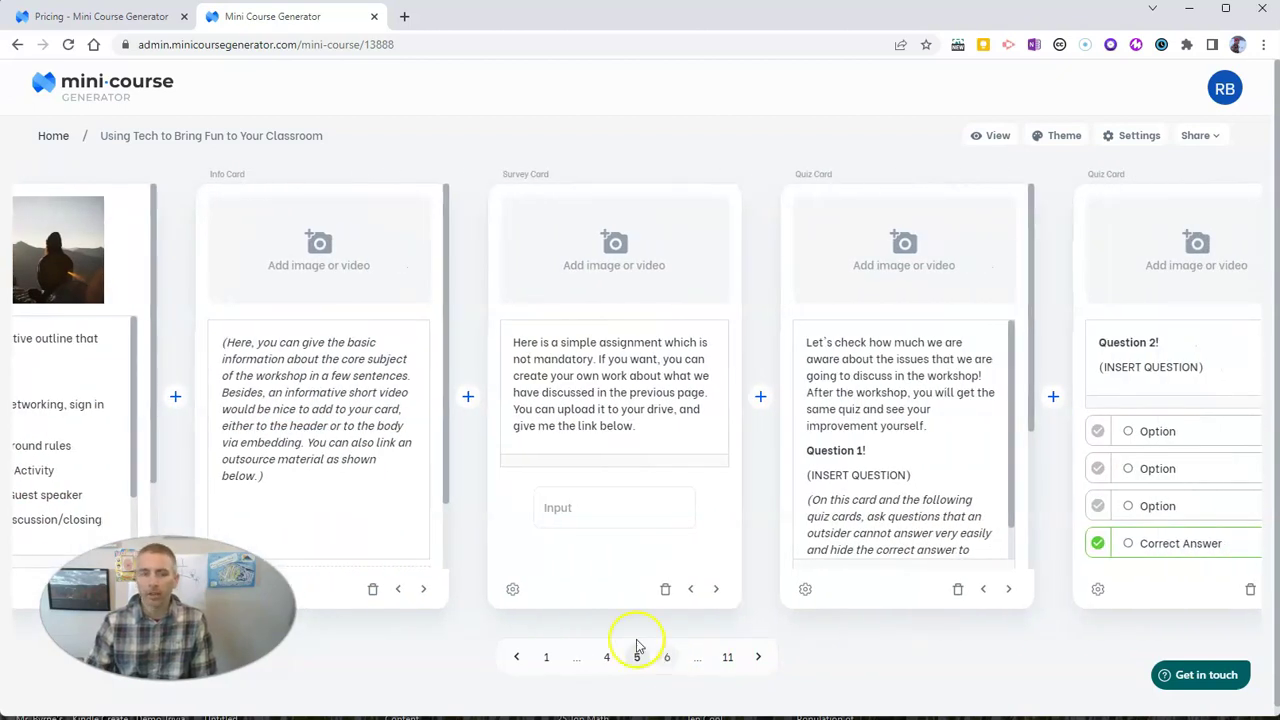
# Upload 2012-03-22_15-33-35_640 (1).jpg from Desktop > Pictures & Videos for Demos and add it to the Info Card
pyautogui.click(321, 244)
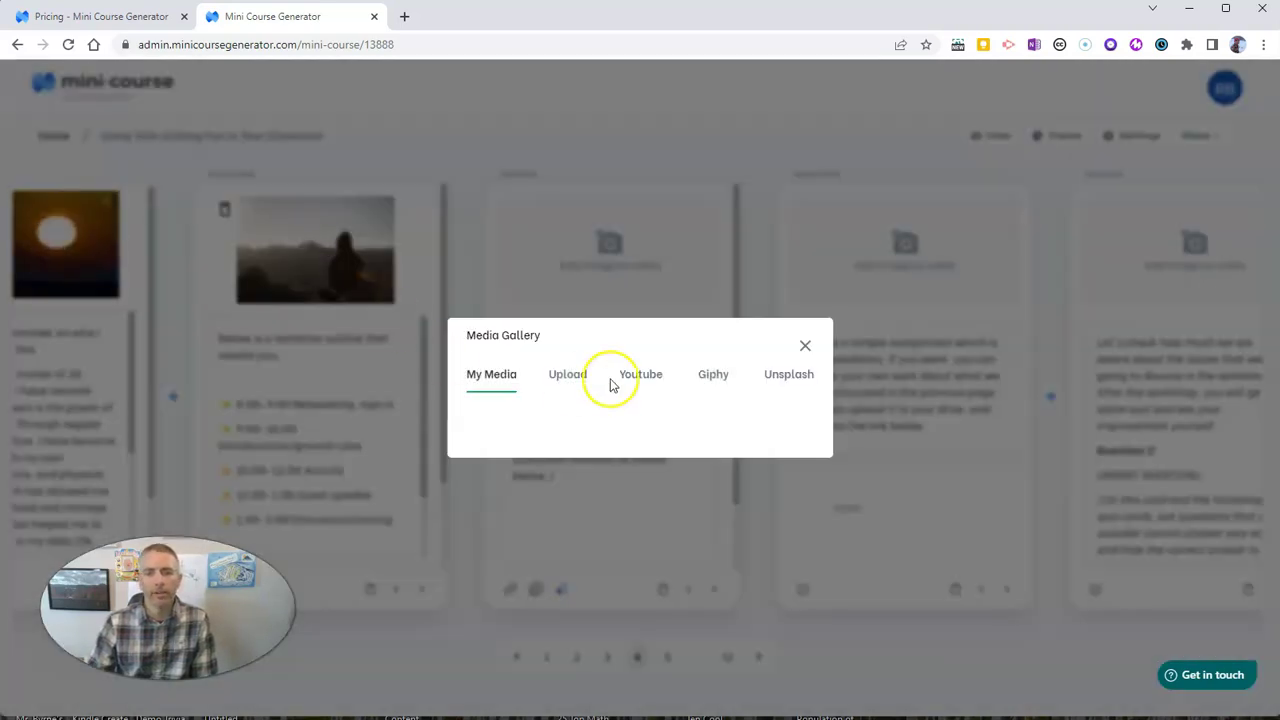
pyautogui.click(569, 378)
pyautogui.click(522, 449)
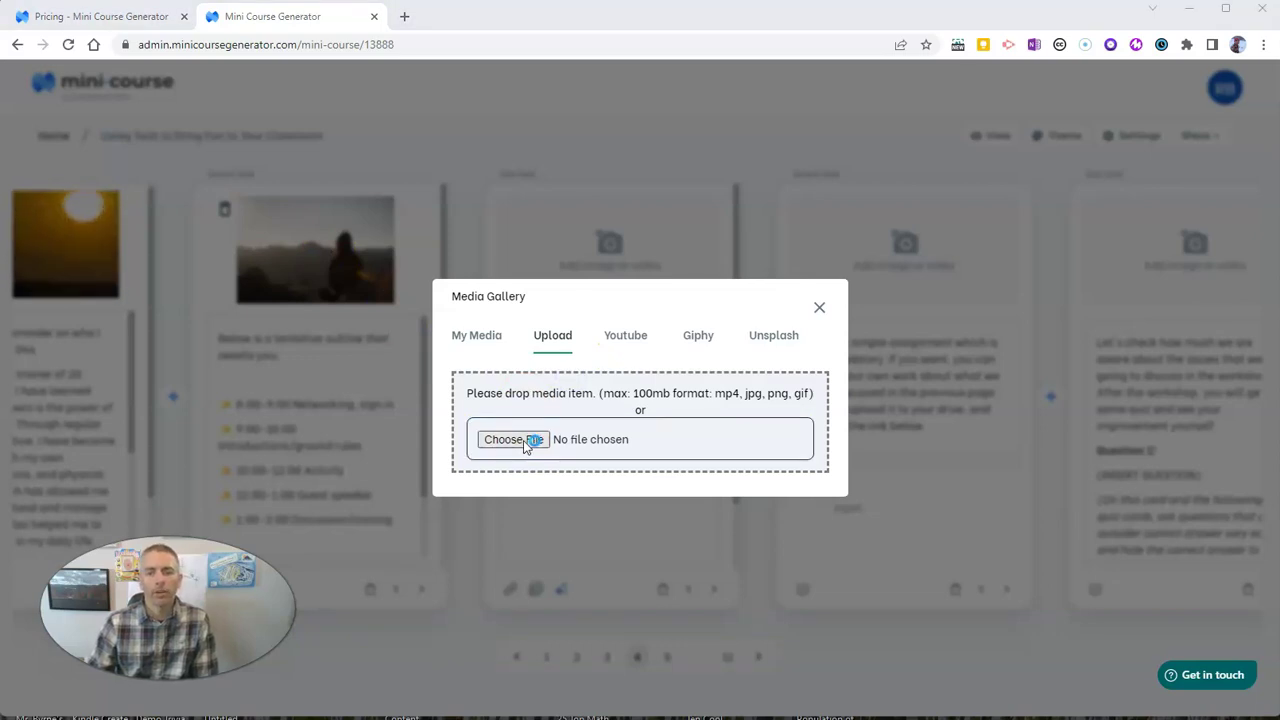
pyautogui.click(520, 440)
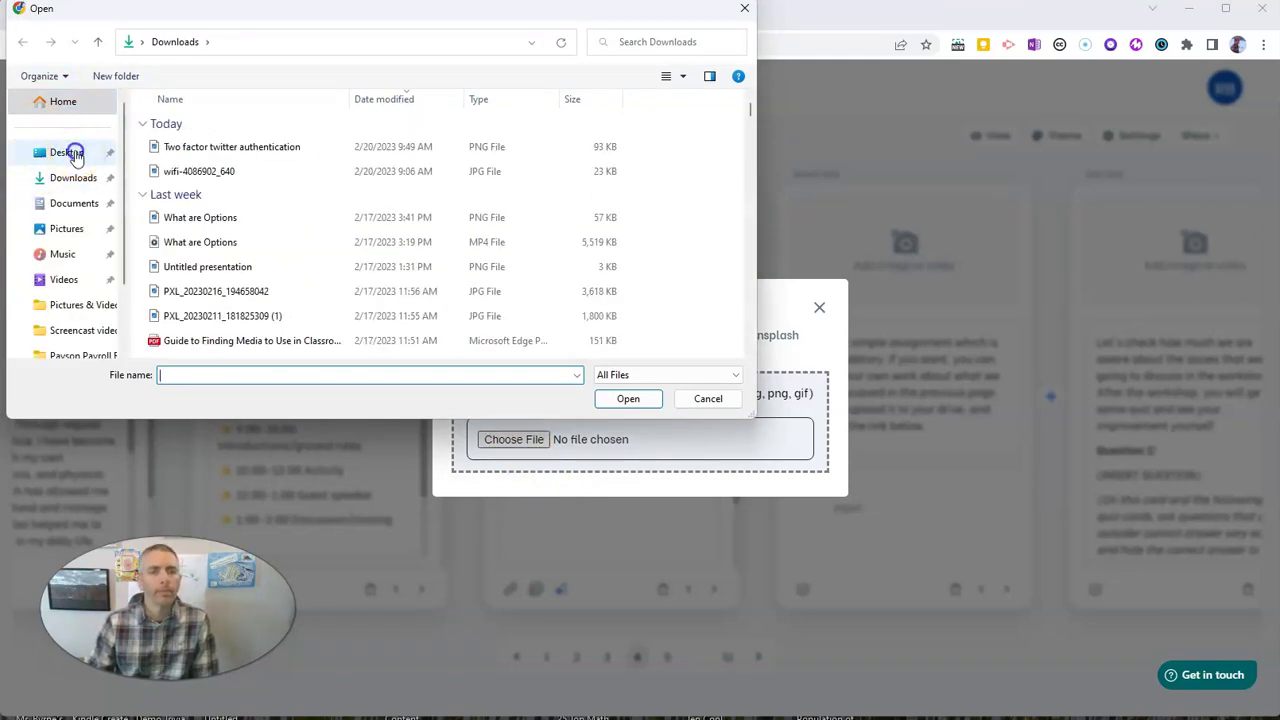
pyautogui.click(70, 153)
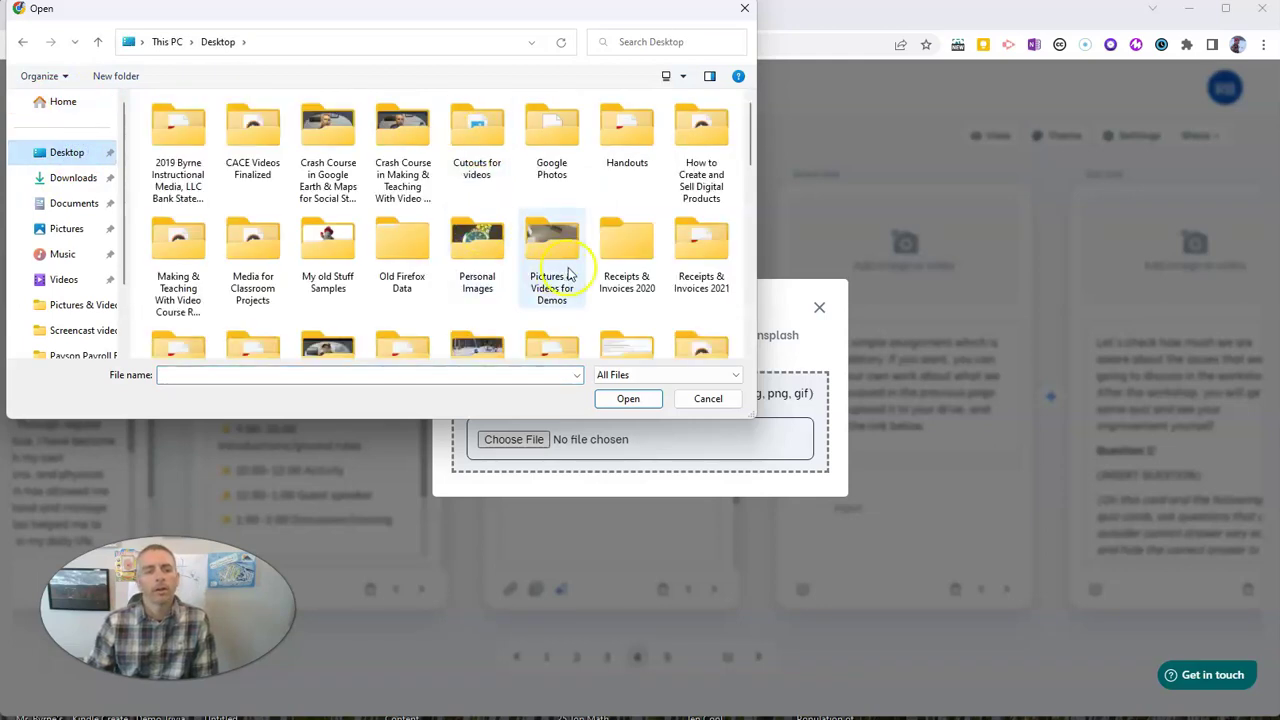
pyautogui.doubleClick(552, 248)
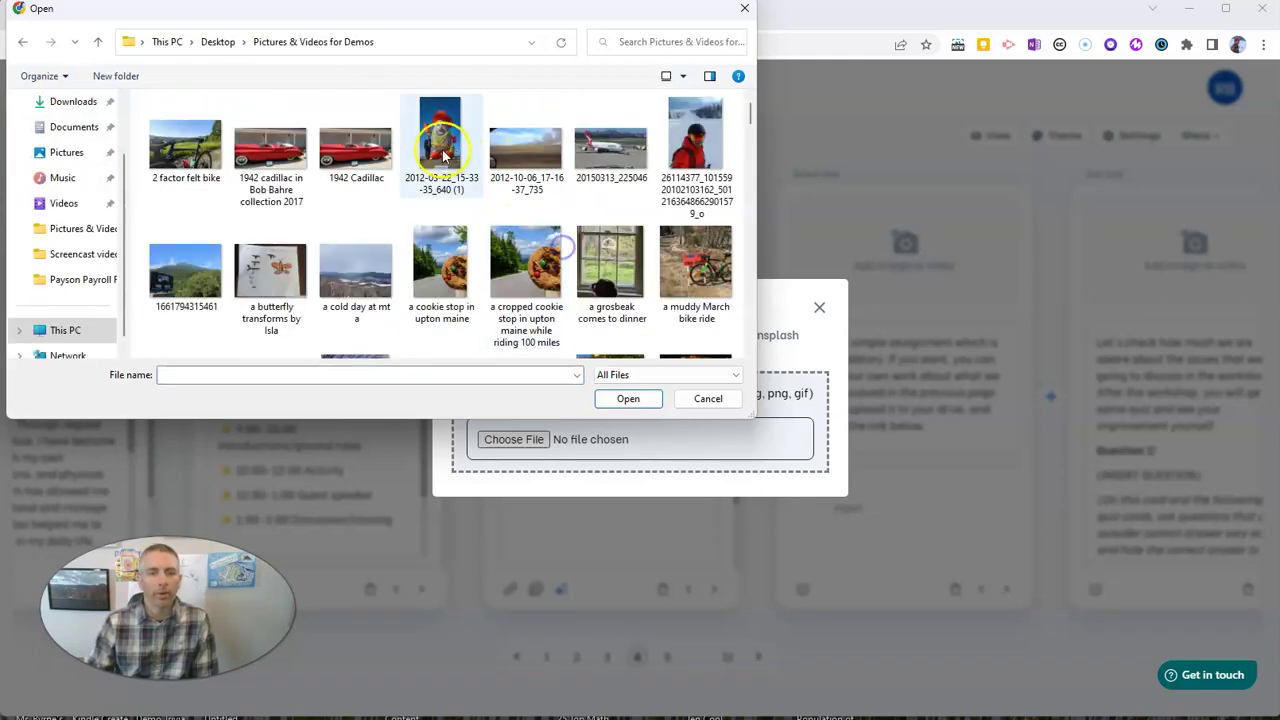
pyautogui.click(440, 138)
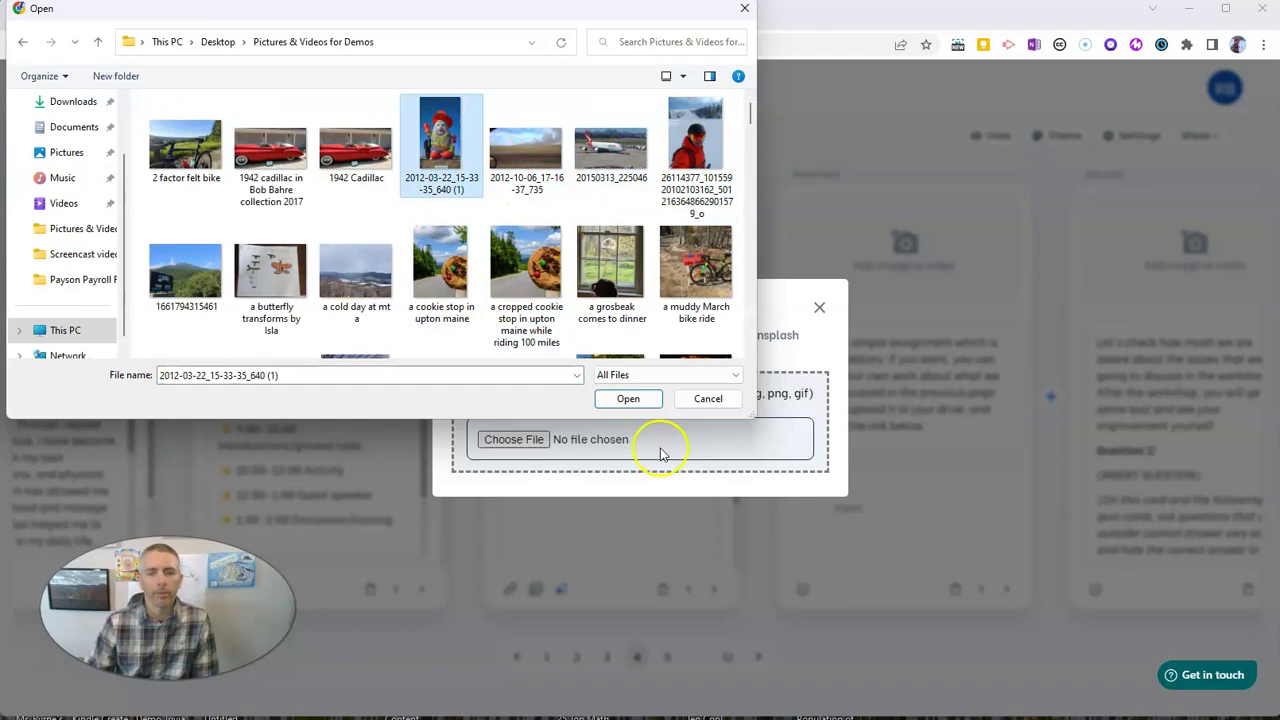
pyautogui.click(648, 399)
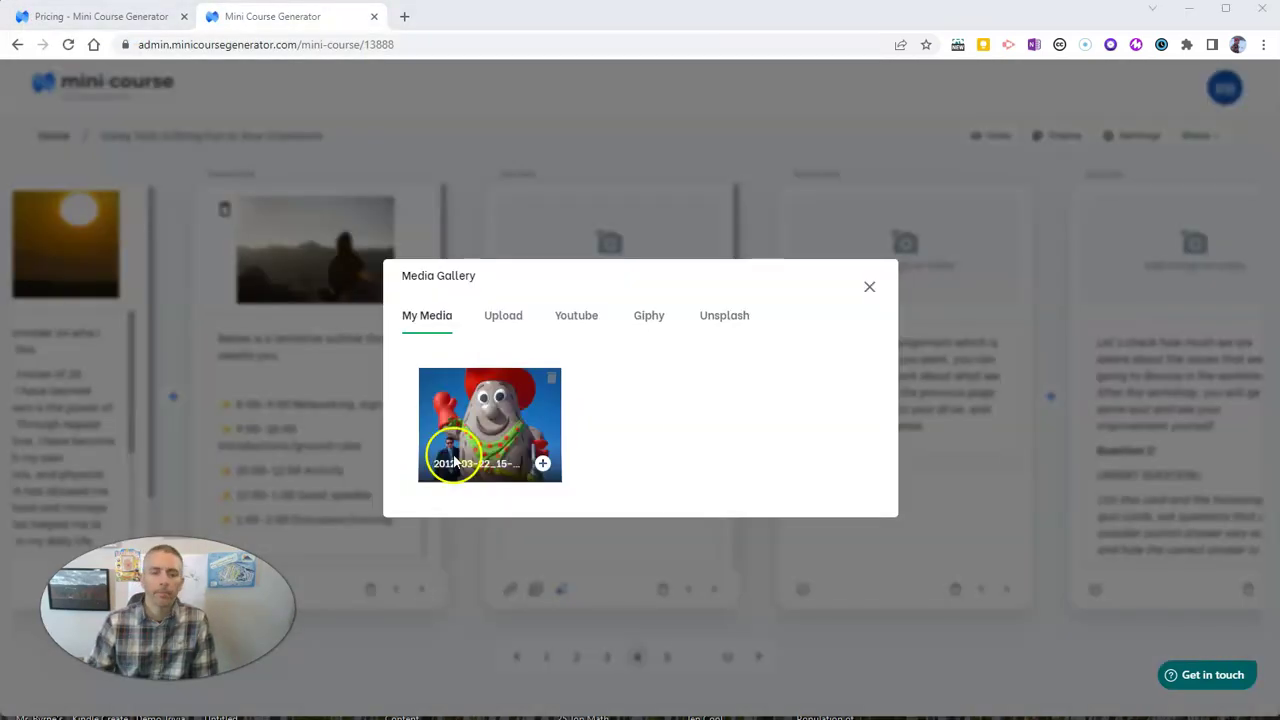
pyautogui.click(541, 463)
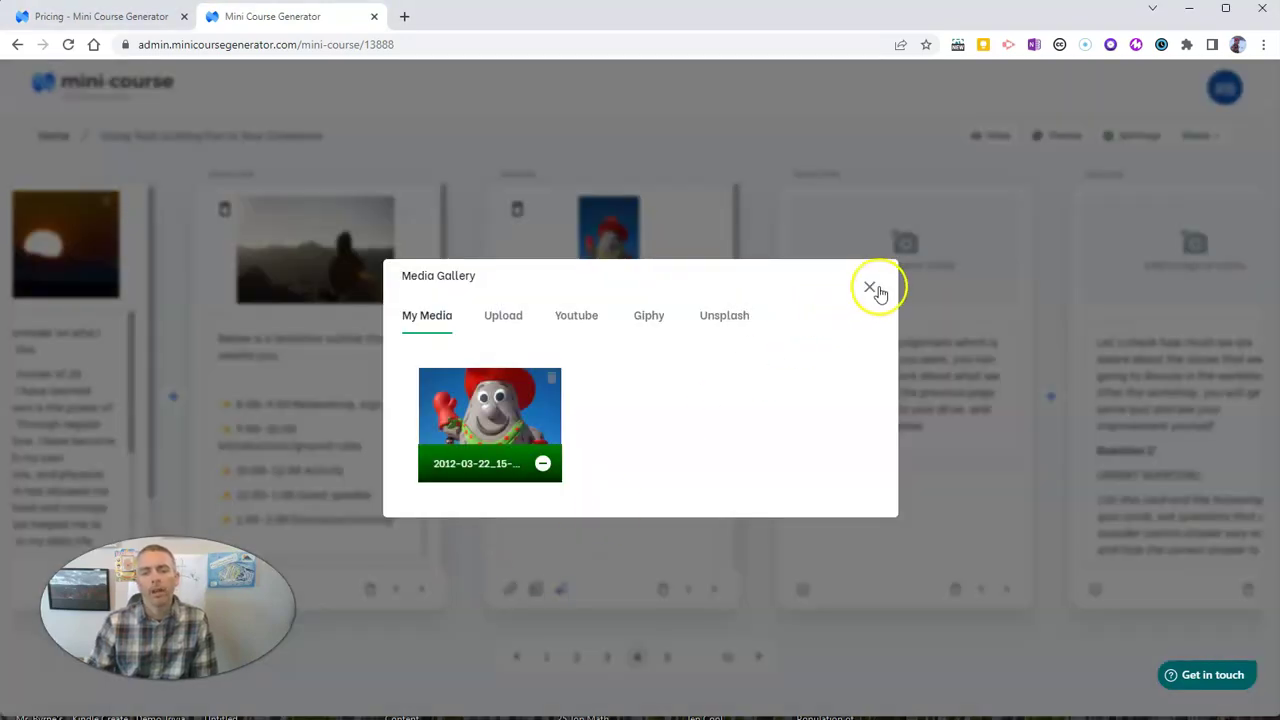
# Replace the Info Card paragraph with 'This is some more information and activities that you can use.' and show its HTML
pyautogui.click(869, 287)
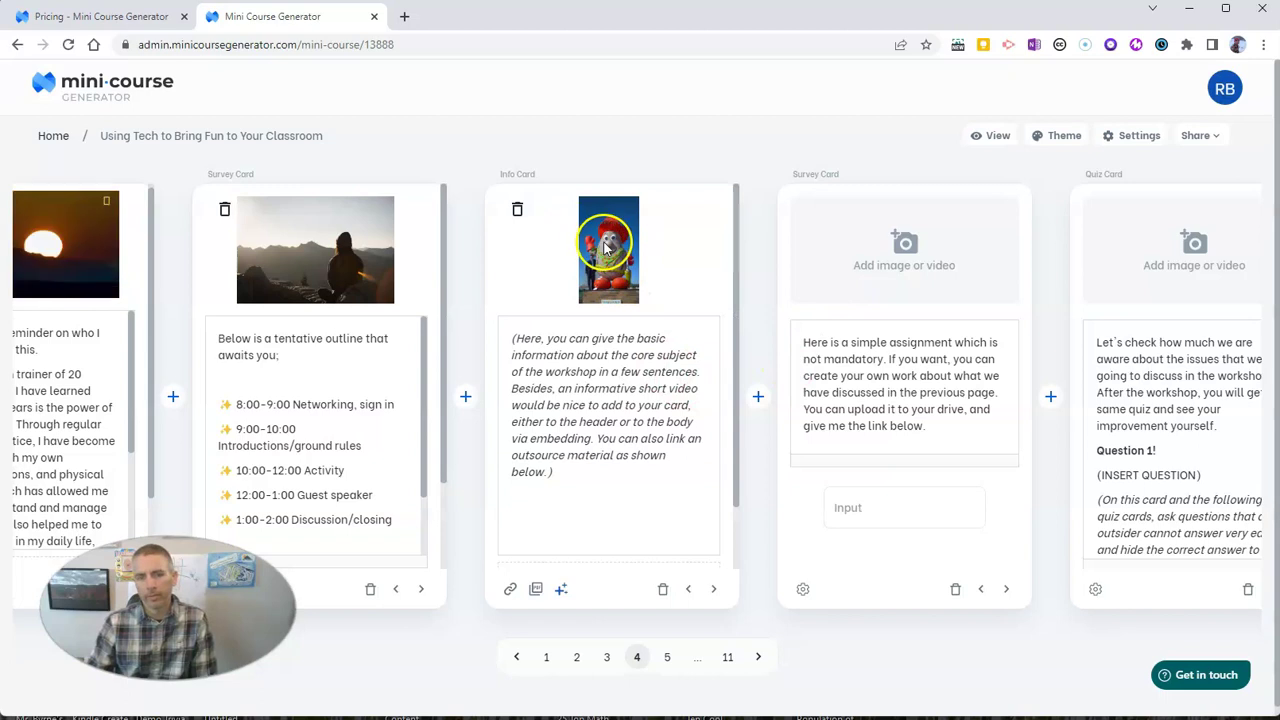
pyautogui.moveTo(570, 480); pyautogui.dragTo(512, 334)
pyautogui.write('This is some more information and activities that you can use.')
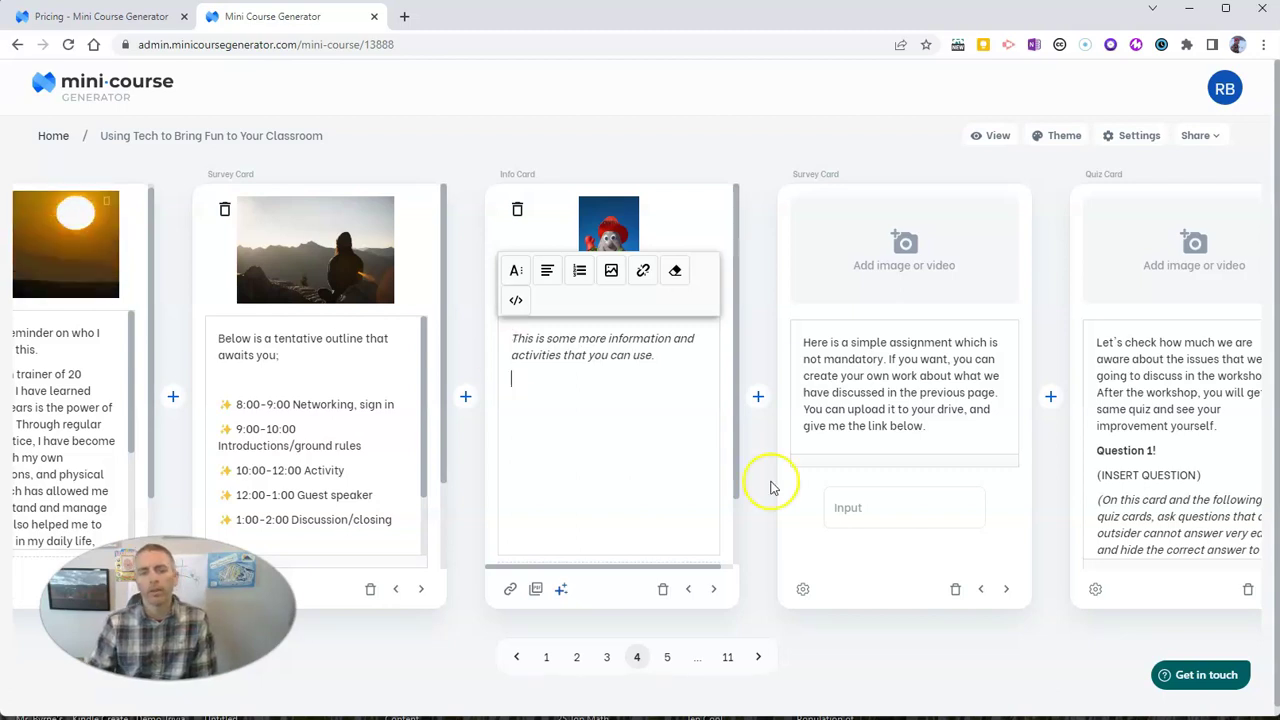
pyautogui.click(516, 302)
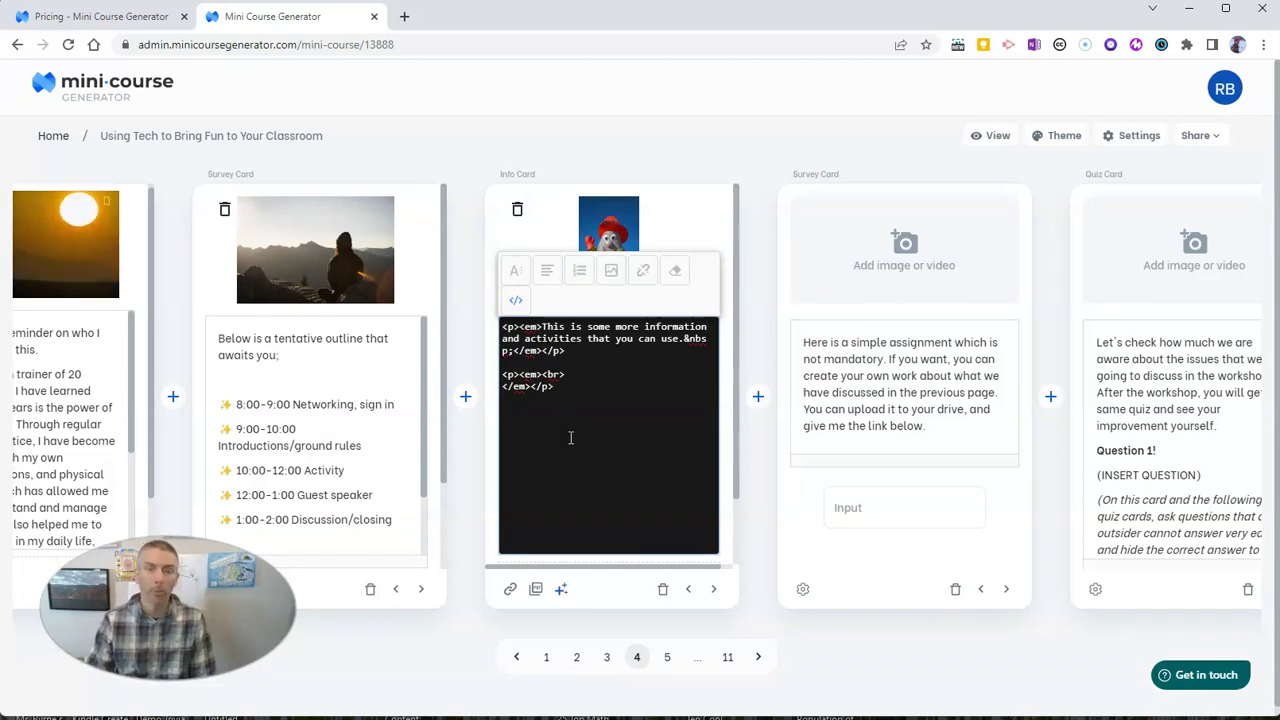
pyautogui.moveTo(548, 433); pyautogui.dragTo(538, 432)
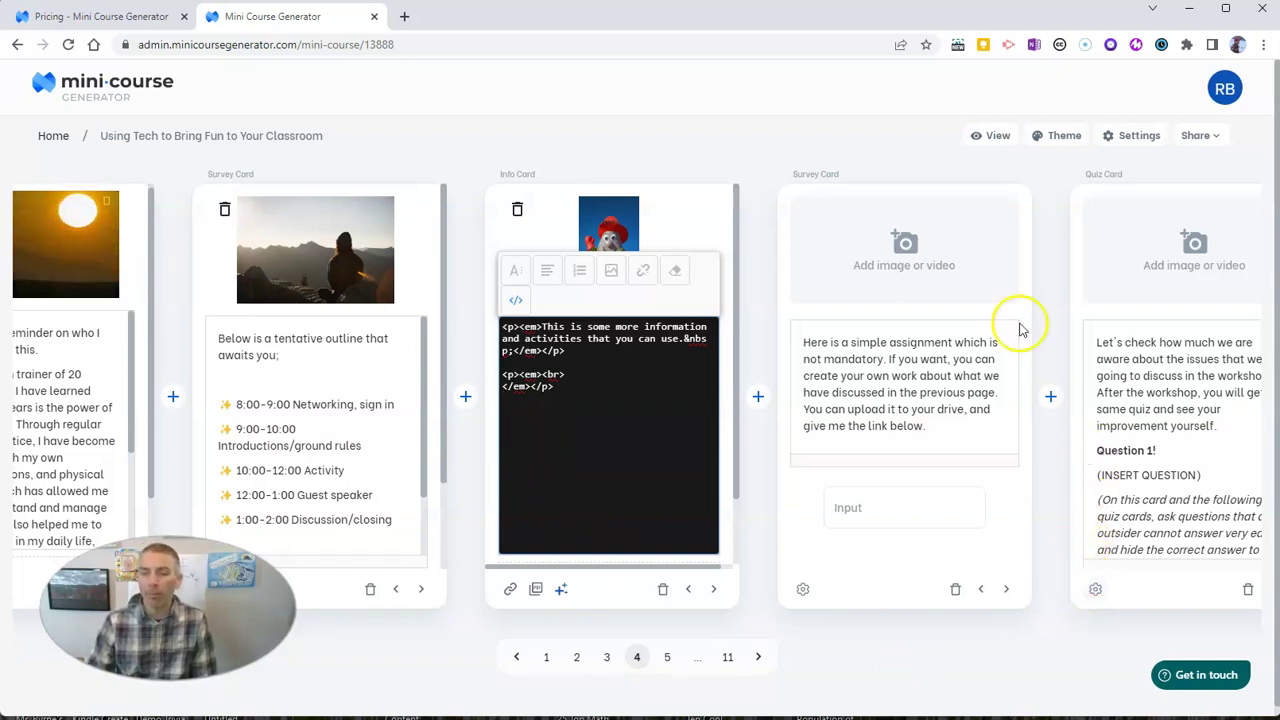
# Preview the course in a new tab, paging through it and trying the survey question
pyautogui.rightClick(995, 143)
pyautogui.click(1012, 152)
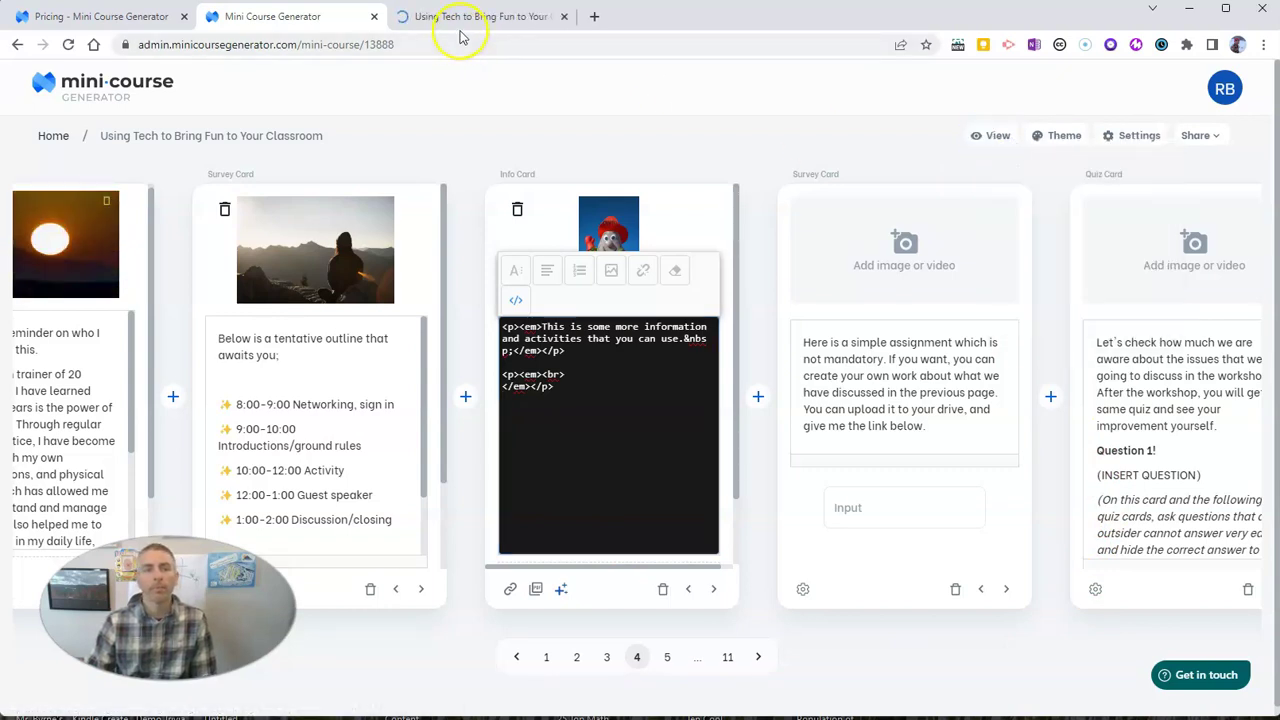
pyautogui.click(460, 30)
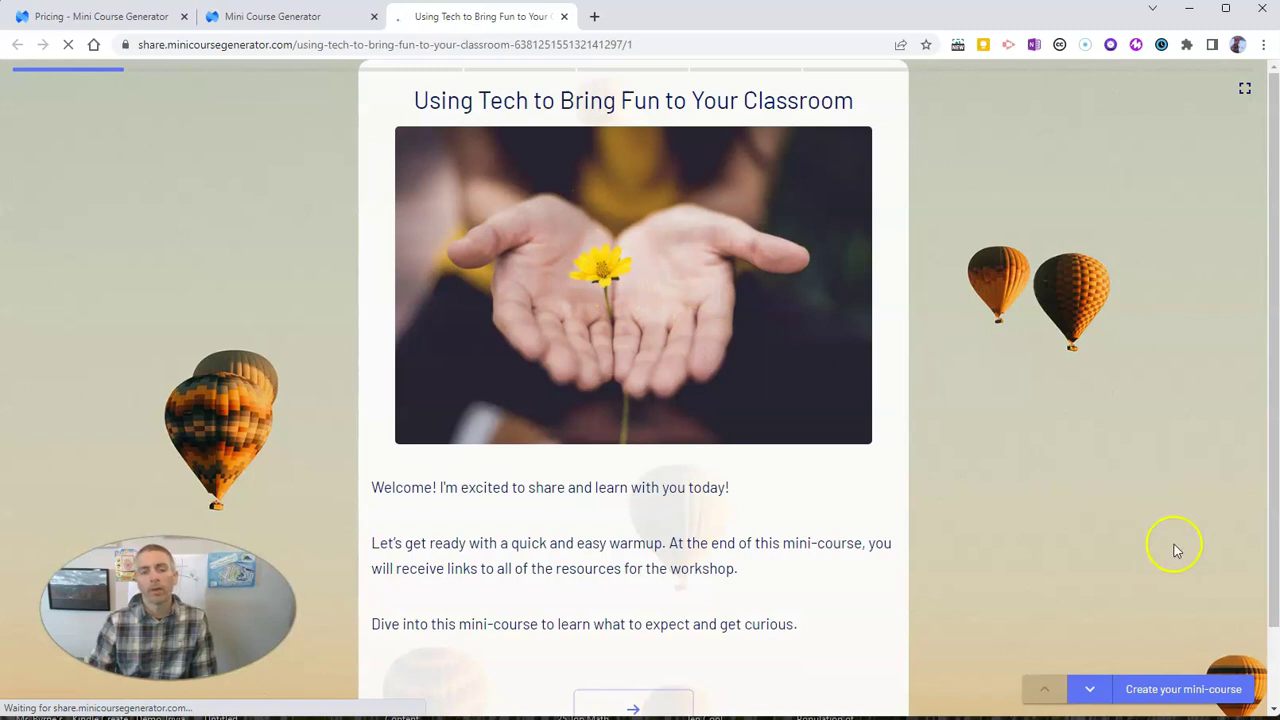
pyautogui.scroll(-1, 784, 536)
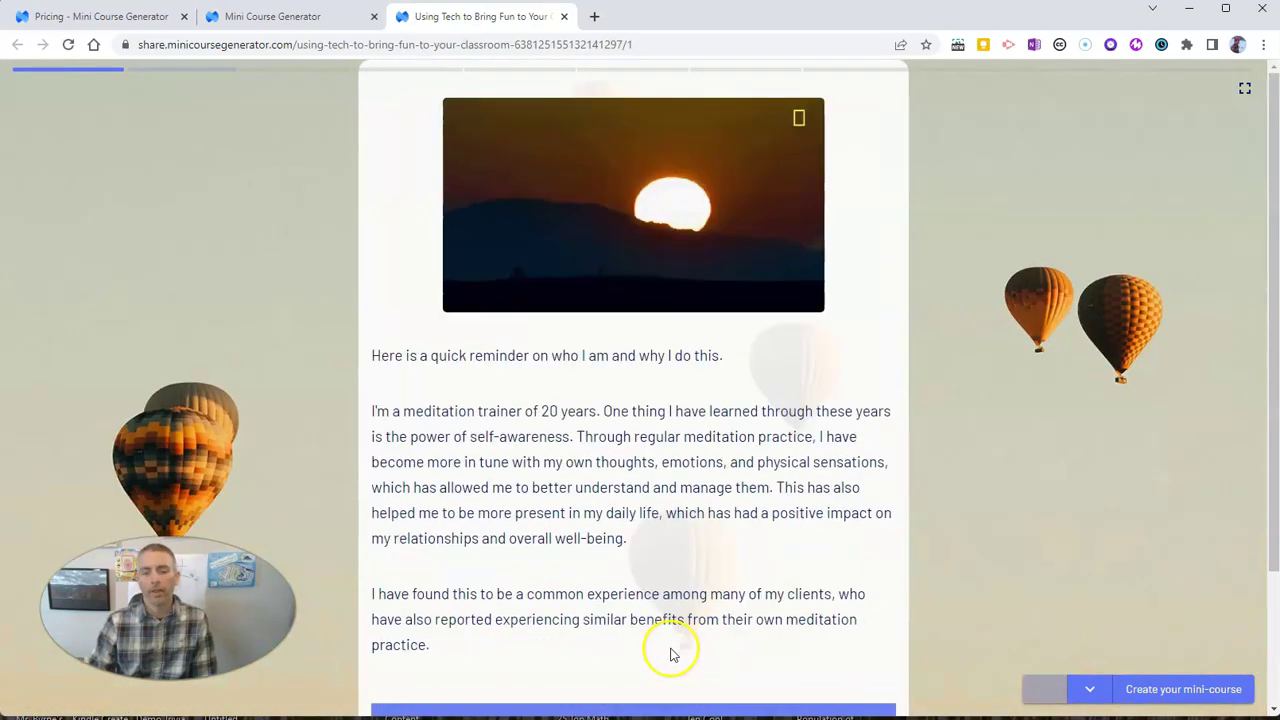
pyautogui.scroll(-1, 630, 640)
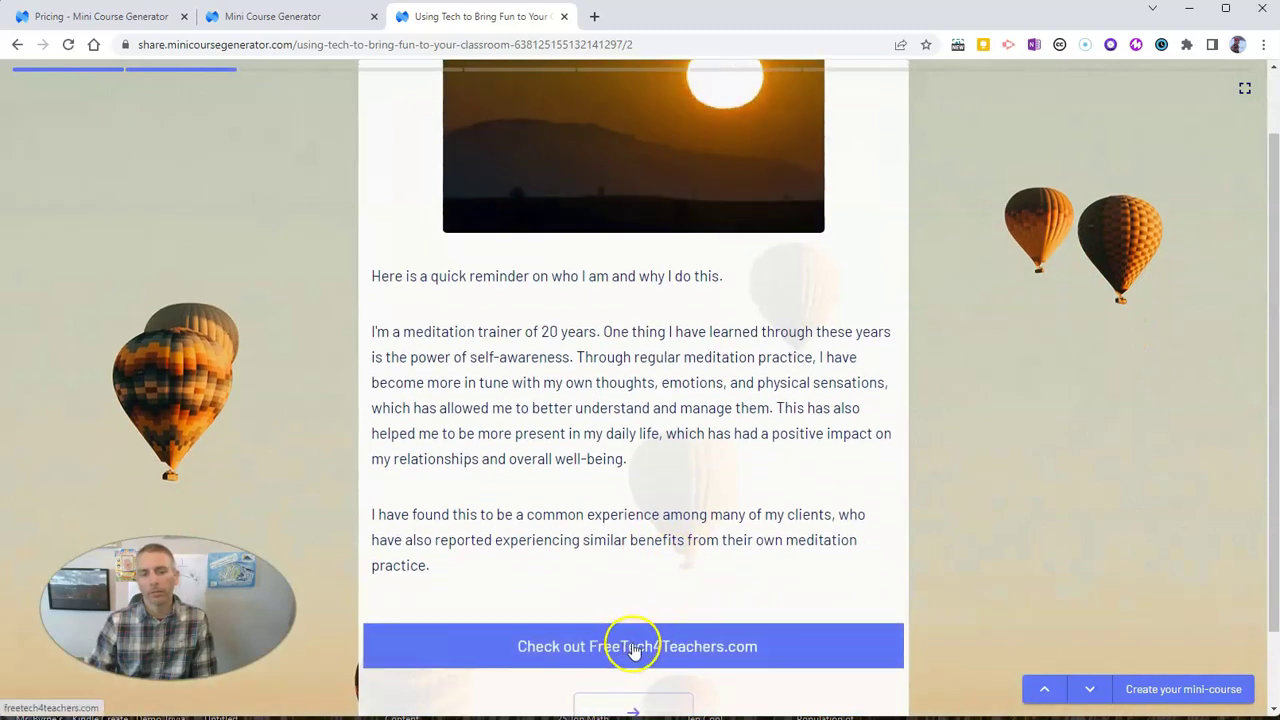
pyautogui.scroll(-1, 634, 655)
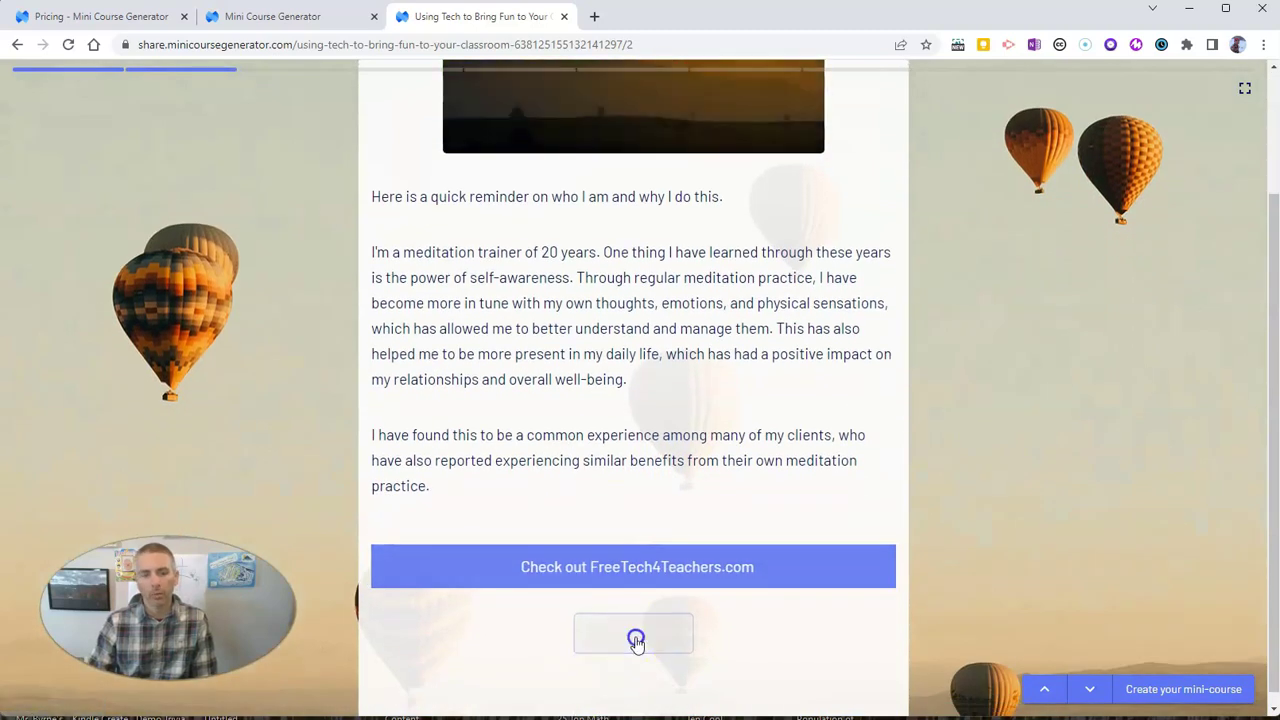
pyautogui.click(634, 636)
pyautogui.scroll(-5, 600, 480)
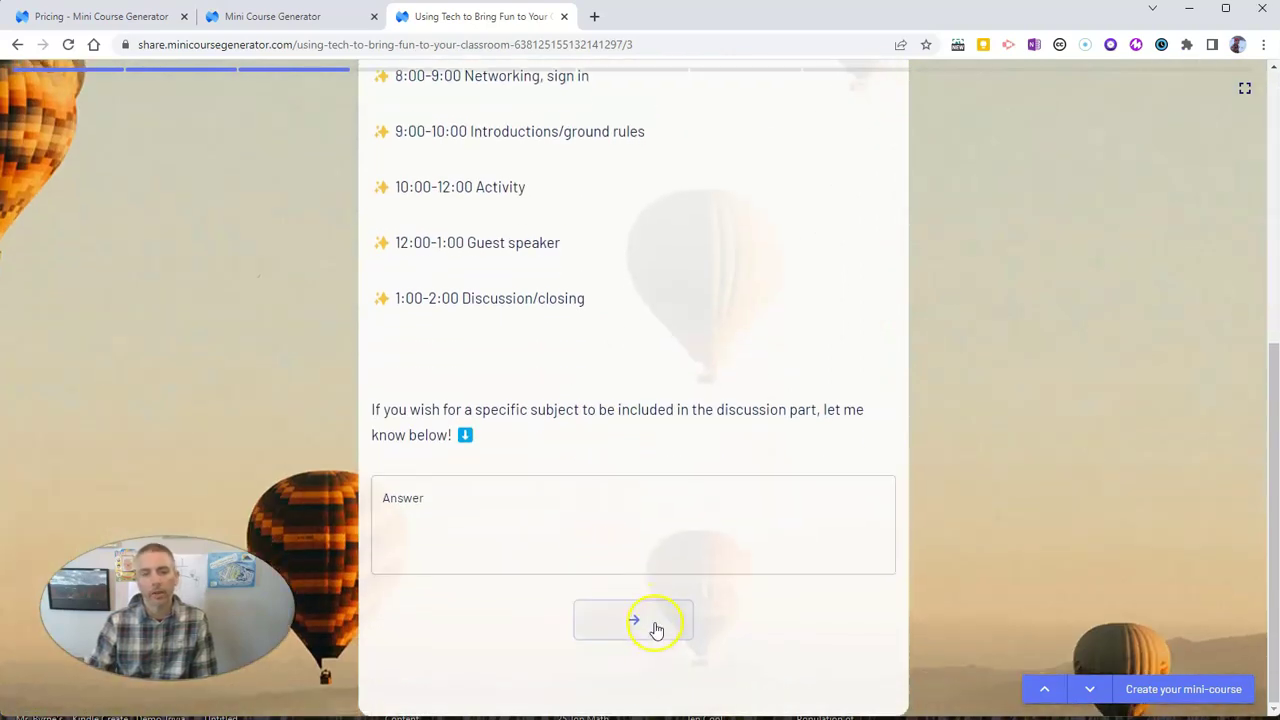
pyautogui.click(490, 513)
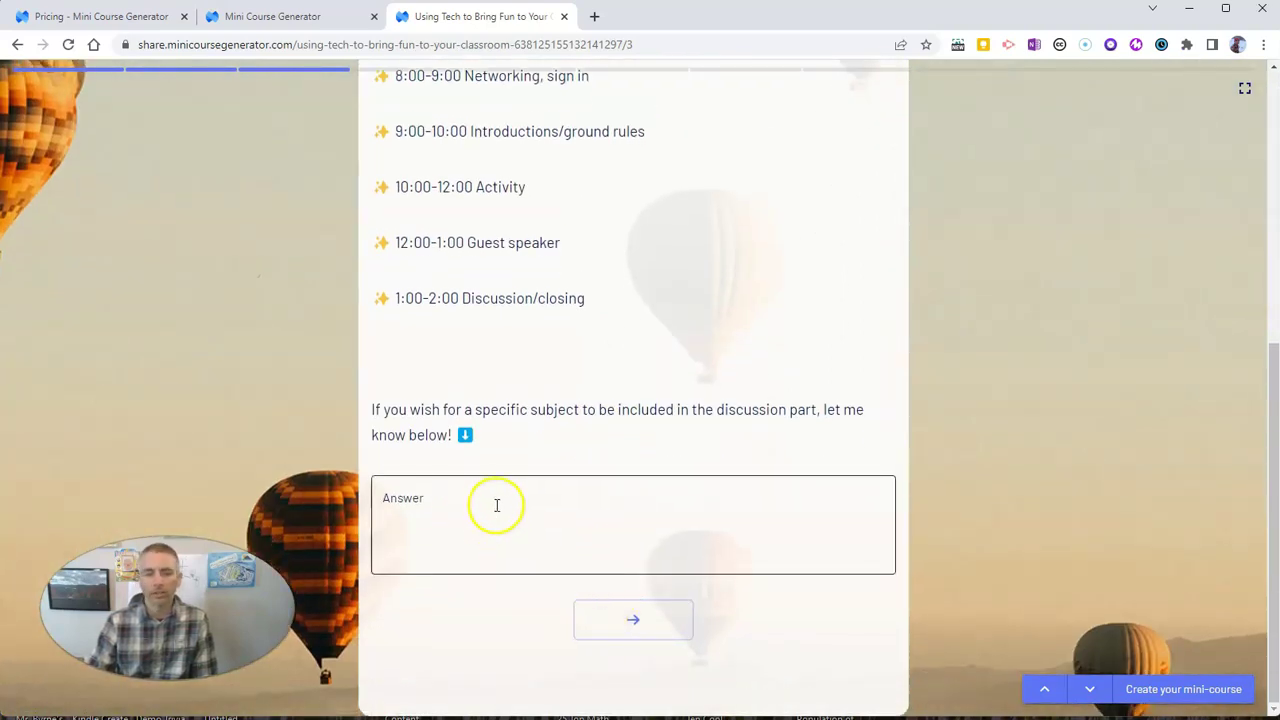
pyautogui.click(620, 623)
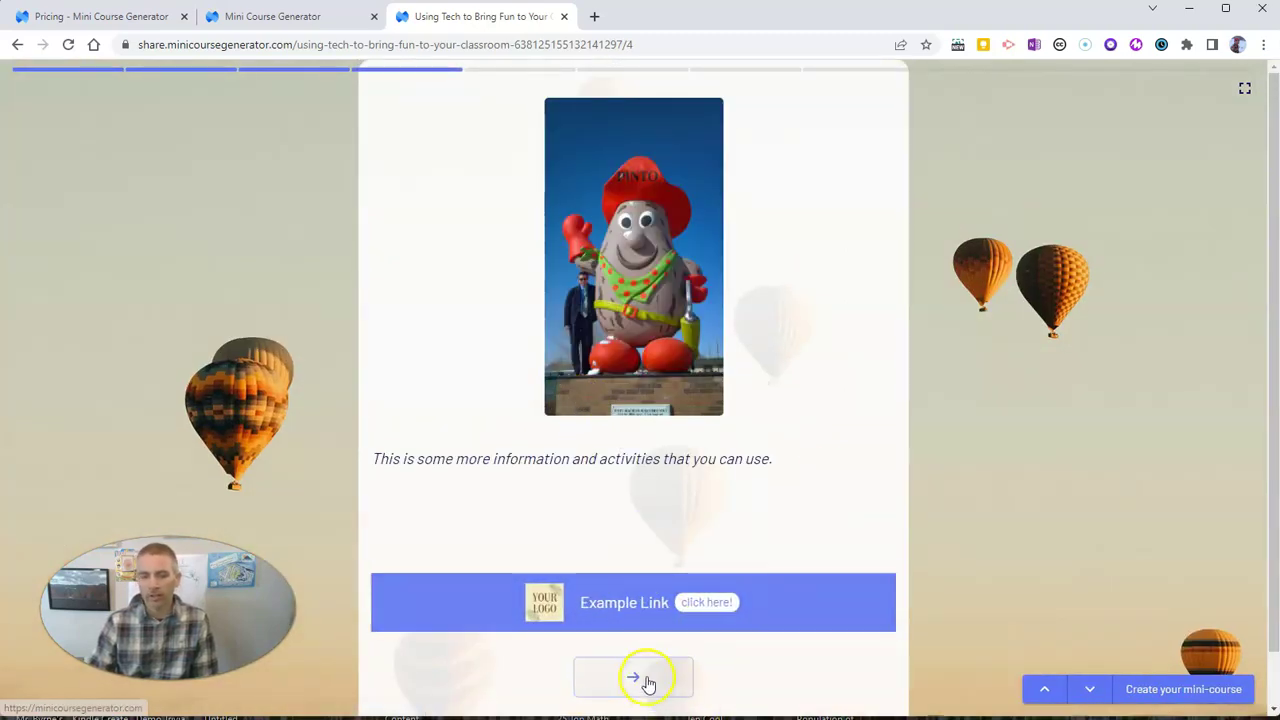
# Close the preview, return to the editor and open the Share options
pyautogui.click(565, 18)
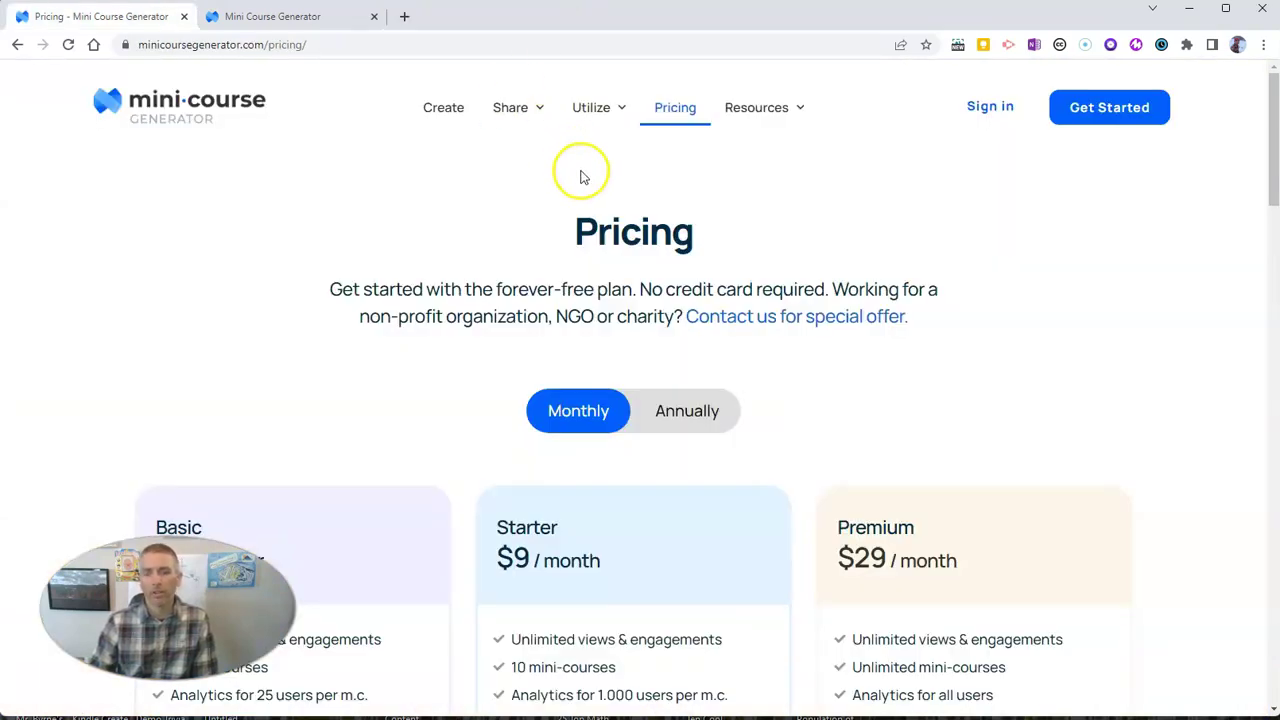
pyautogui.click(295, 15)
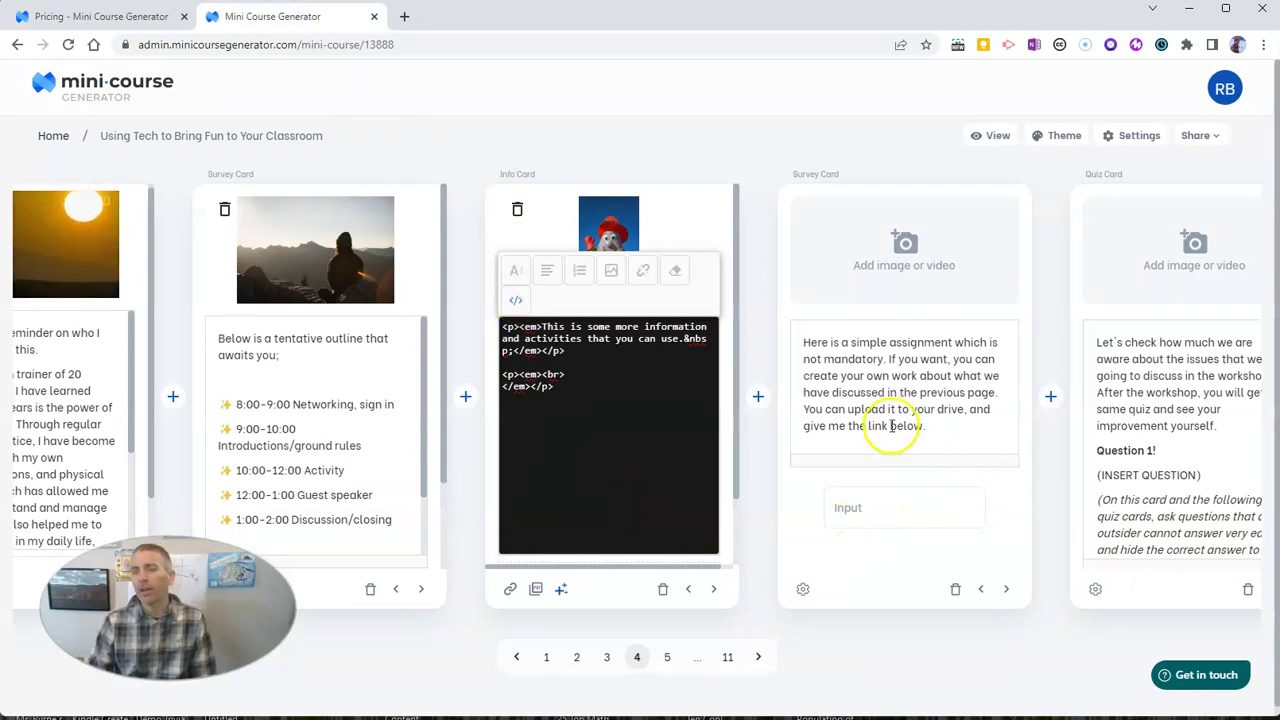
pyautogui.click(1203, 137)
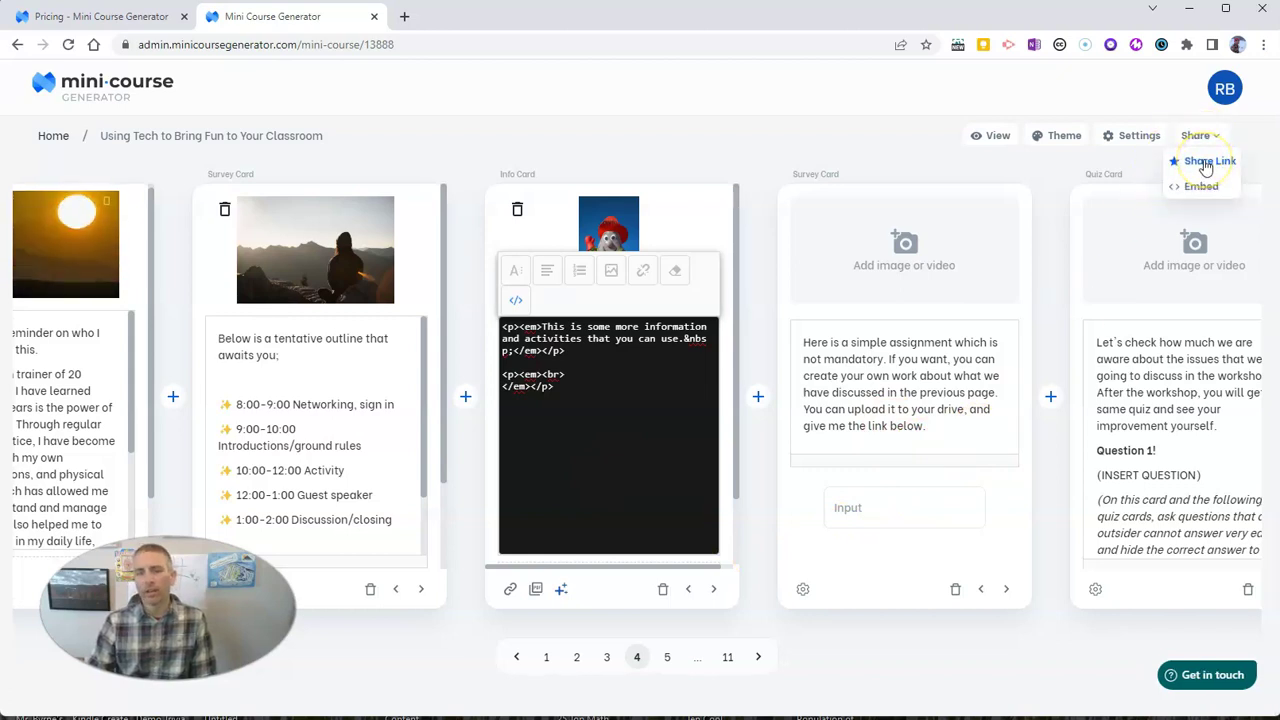
pyautogui.click(1207, 163)
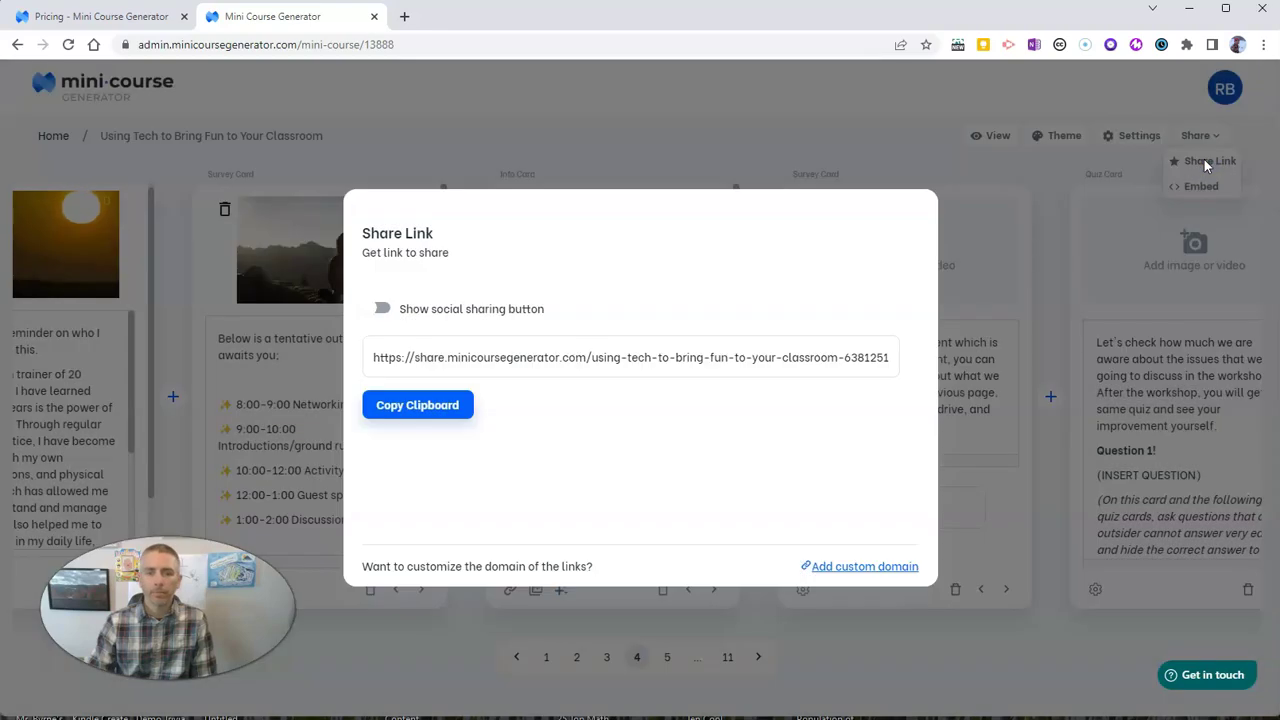
pyautogui.click(416, 402)
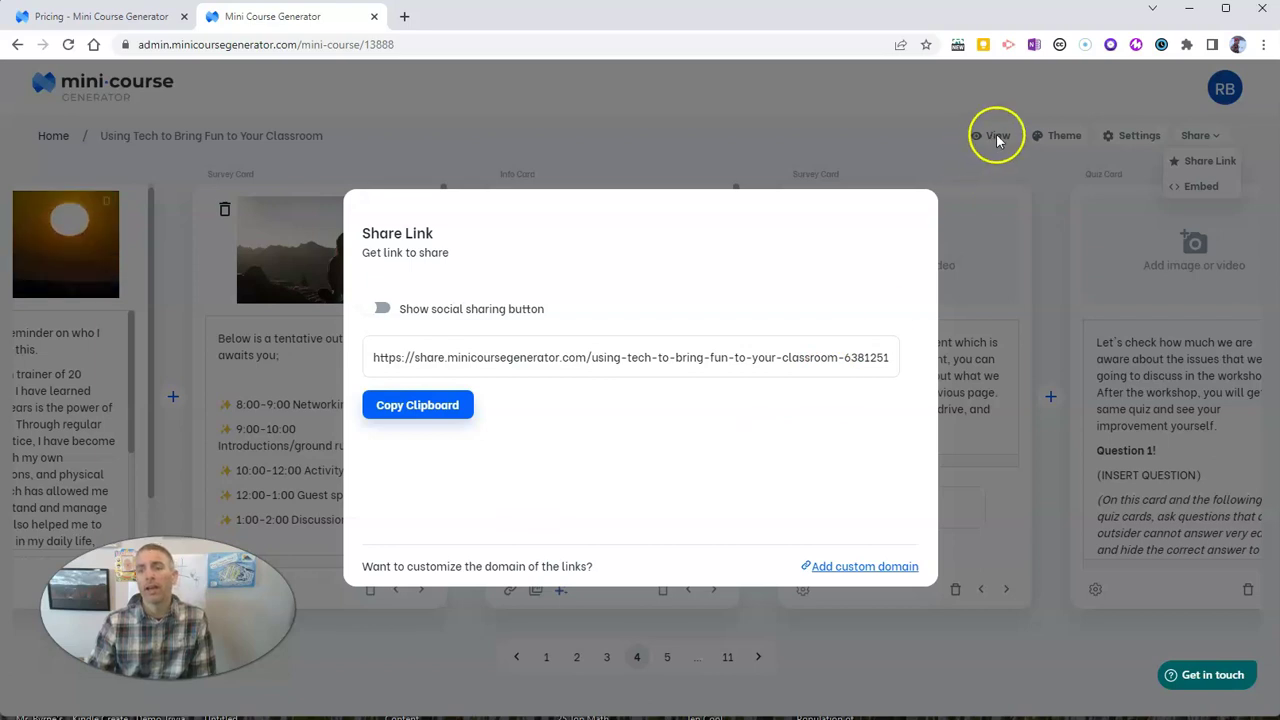
pyautogui.click(744, 133)
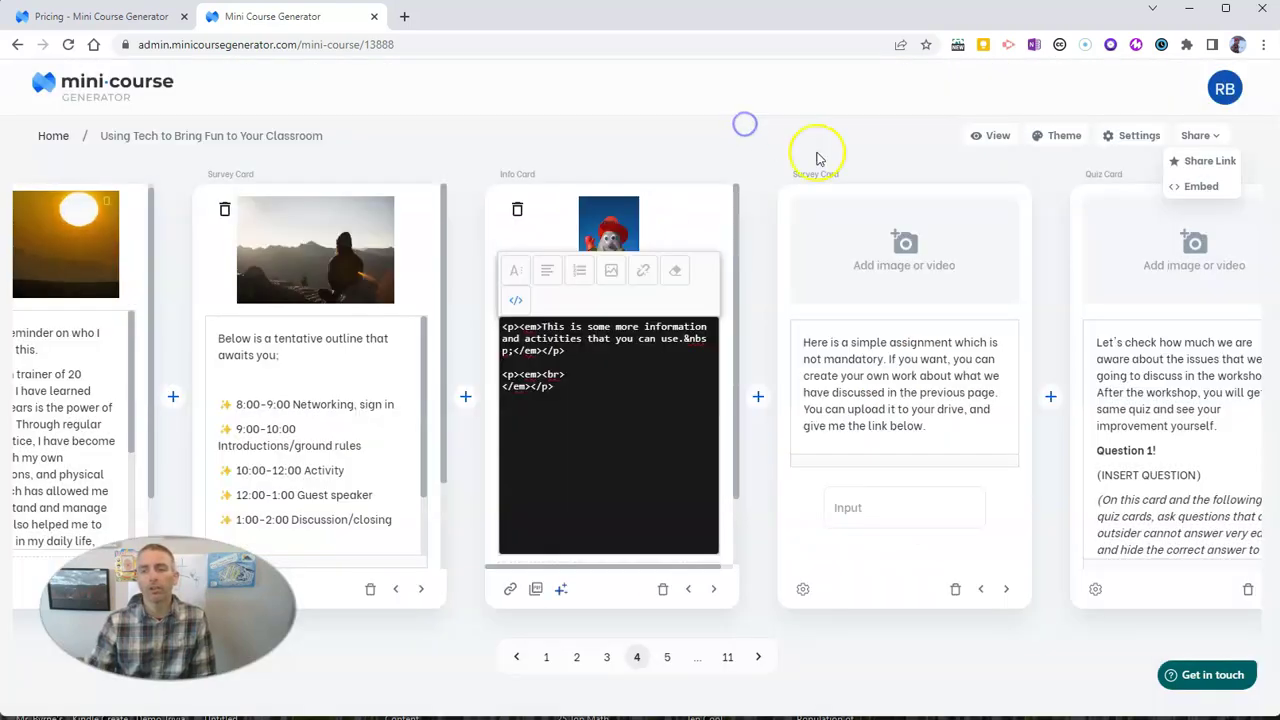
pyautogui.click(1201, 188)
pyautogui.click(415, 378)
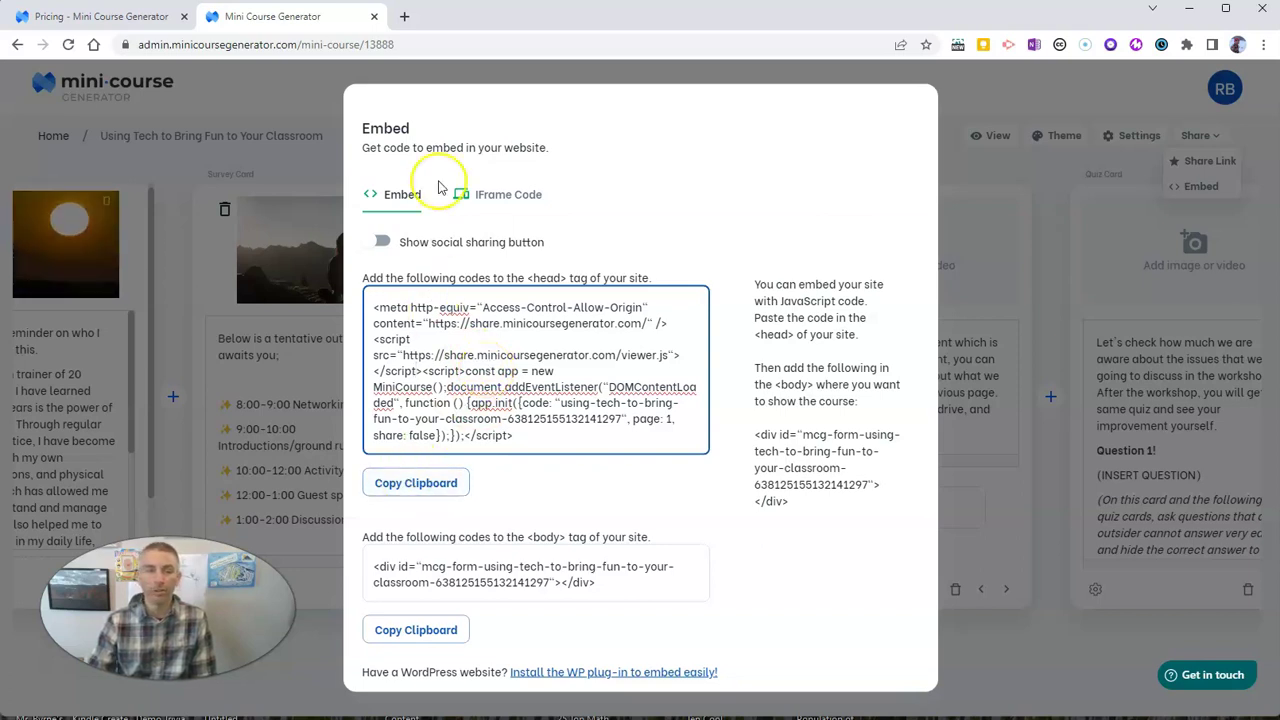
pyautogui.click(988, 95)
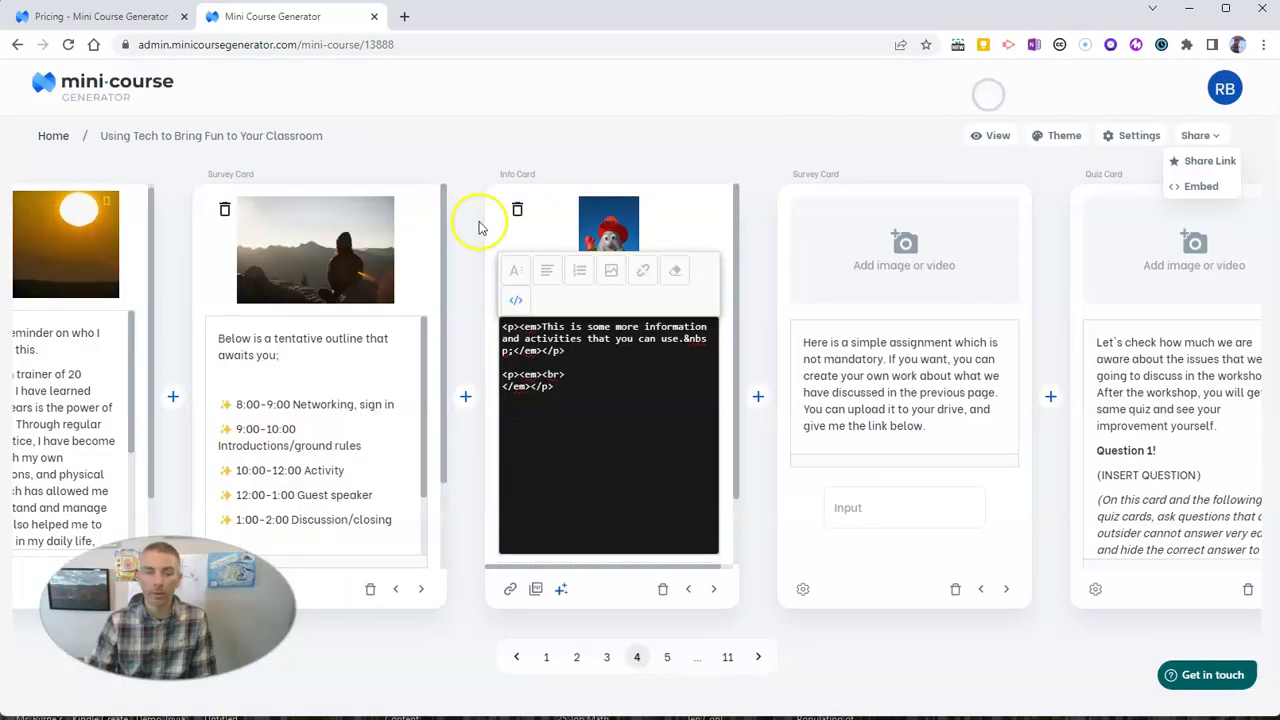